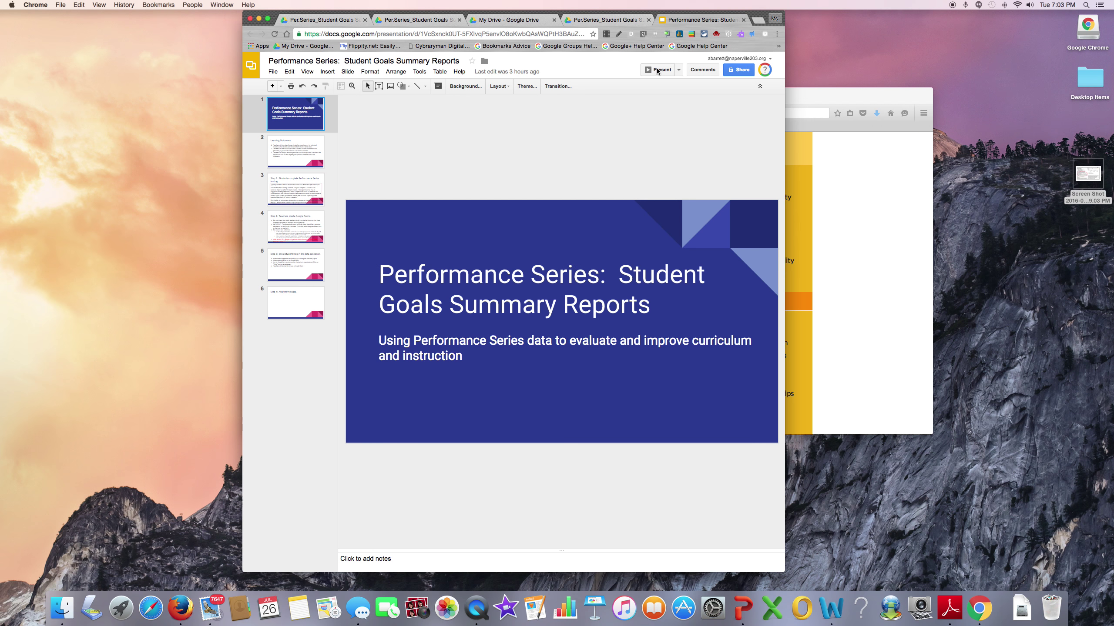
Bring the Grade 6 Geometry standards page in Firefox in front of the Slides deck
{"action": "left_click", "coordinate": [798, 96]}
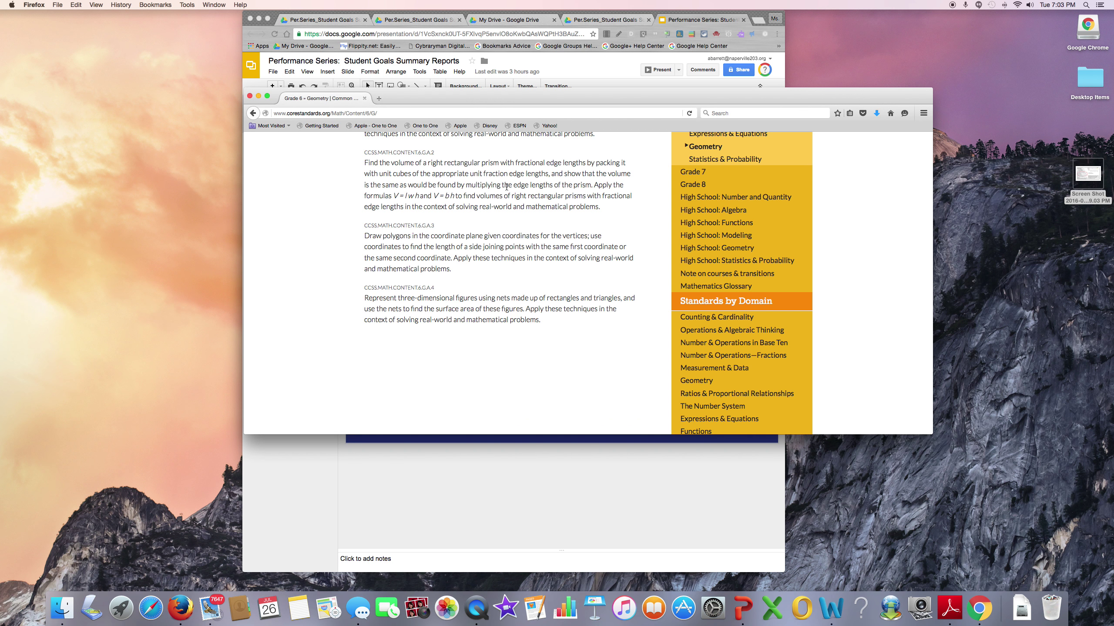
Create a new blank Google Form from My Drive via New > More > Google Forms
{"action": "scroll", "coordinate": [506, 187], "scroll_direction": "up", "scroll_amount": 3}
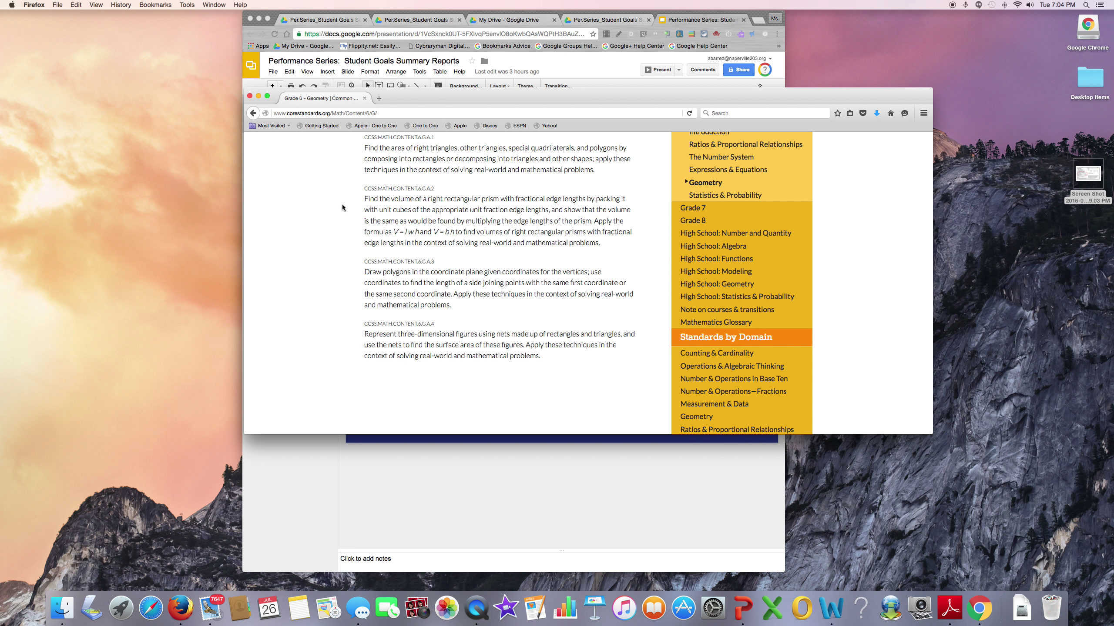
{"action": "left_click", "coordinate": [500, 20]}
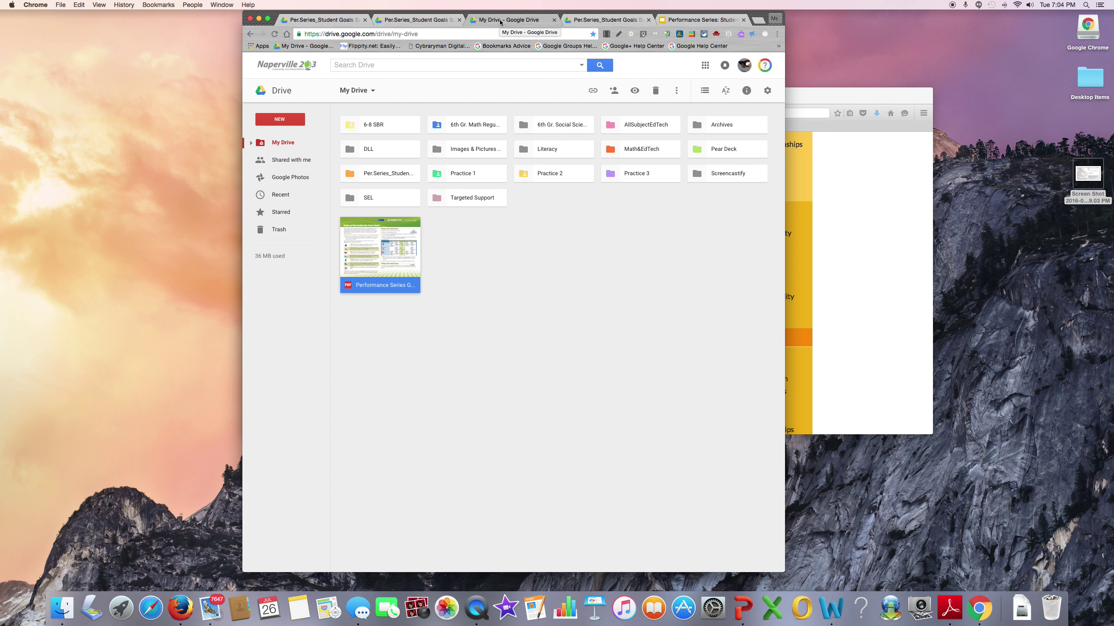
{"action": "left_click", "coordinate": [281, 119]}
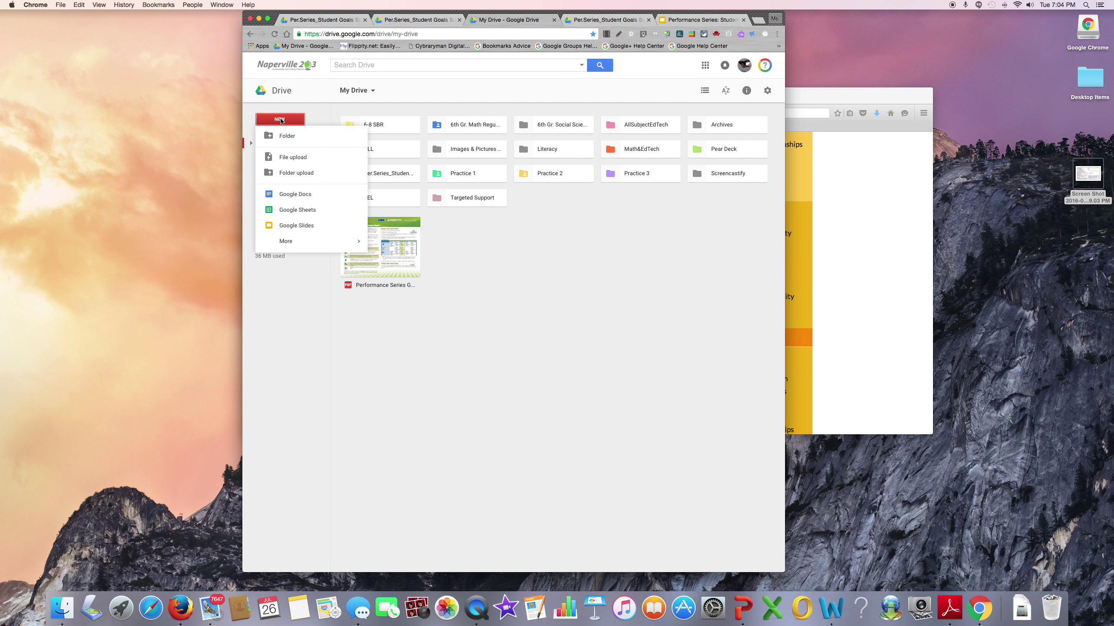
{"action": "mouse_move", "coordinate": [296, 242]}
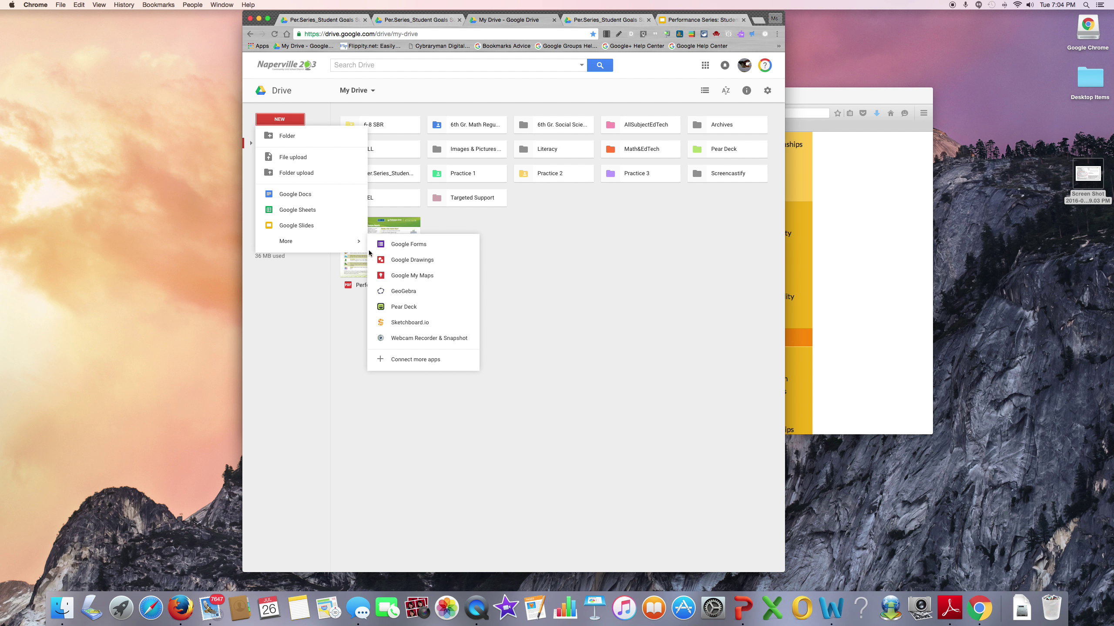
{"action": "left_click", "coordinate": [392, 244]}
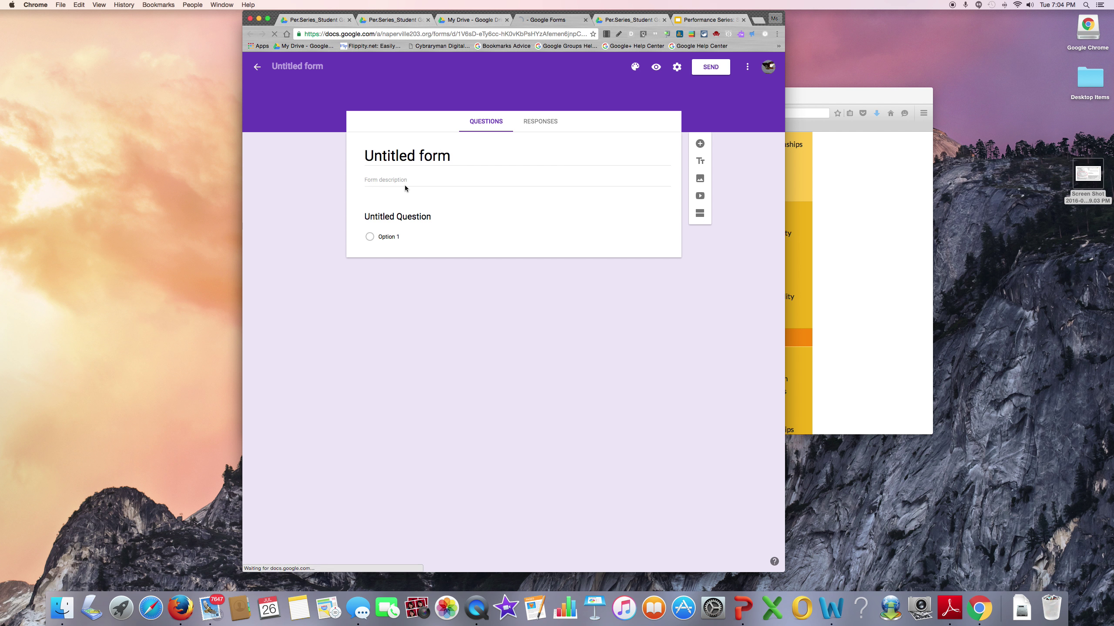
Title the form '6th Grade Regular Math Common Core Standards' with the description 'Fall 2016'
{"action": "left_click", "coordinate": [403, 155]}
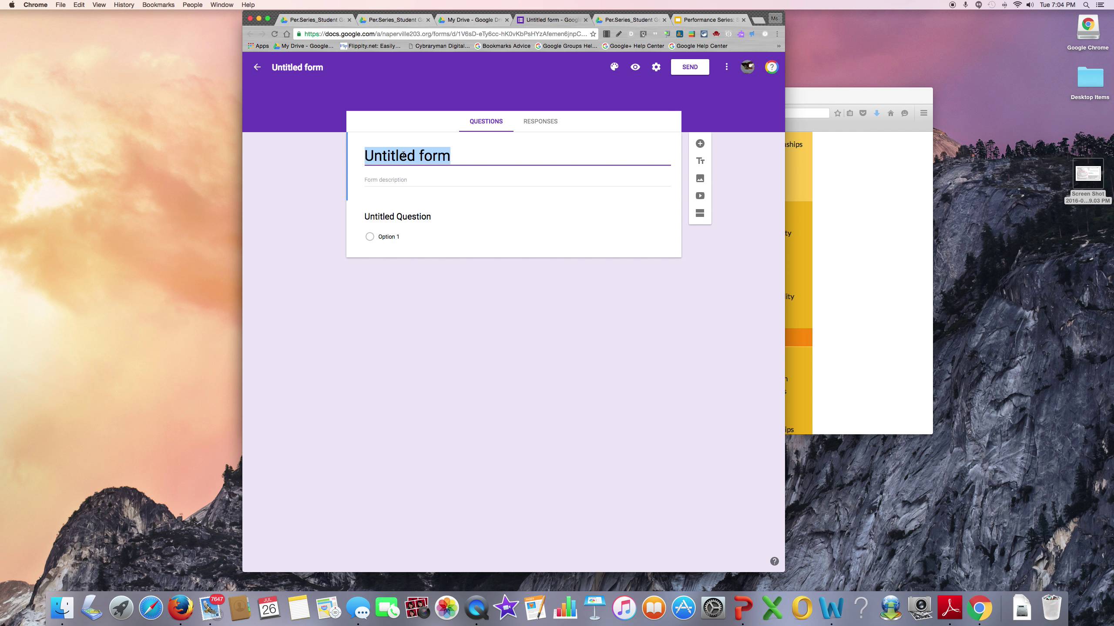
{"action": "key", "text": "BackSpace"}
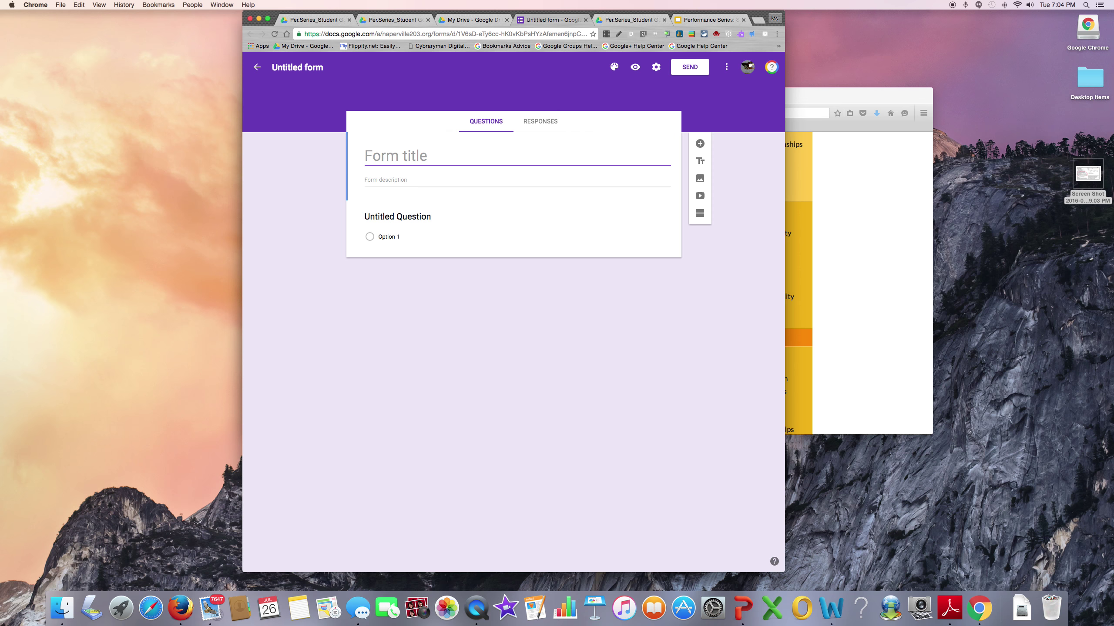
{"action": "type", "text": "6th Grade Regular "}
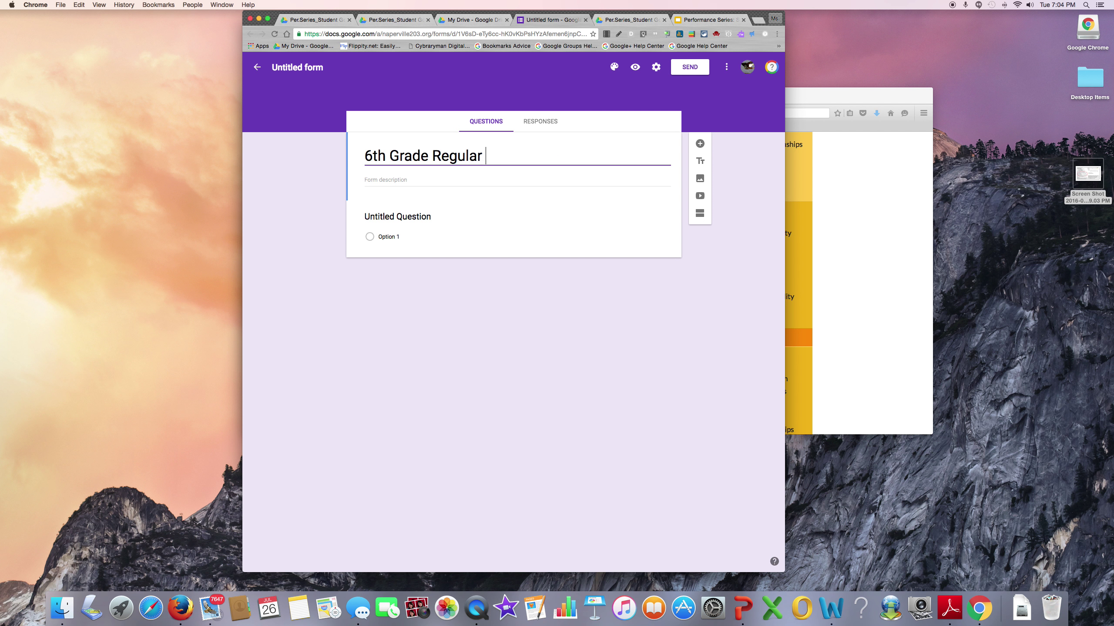
{"action": "type", "text": "Math Commo"}
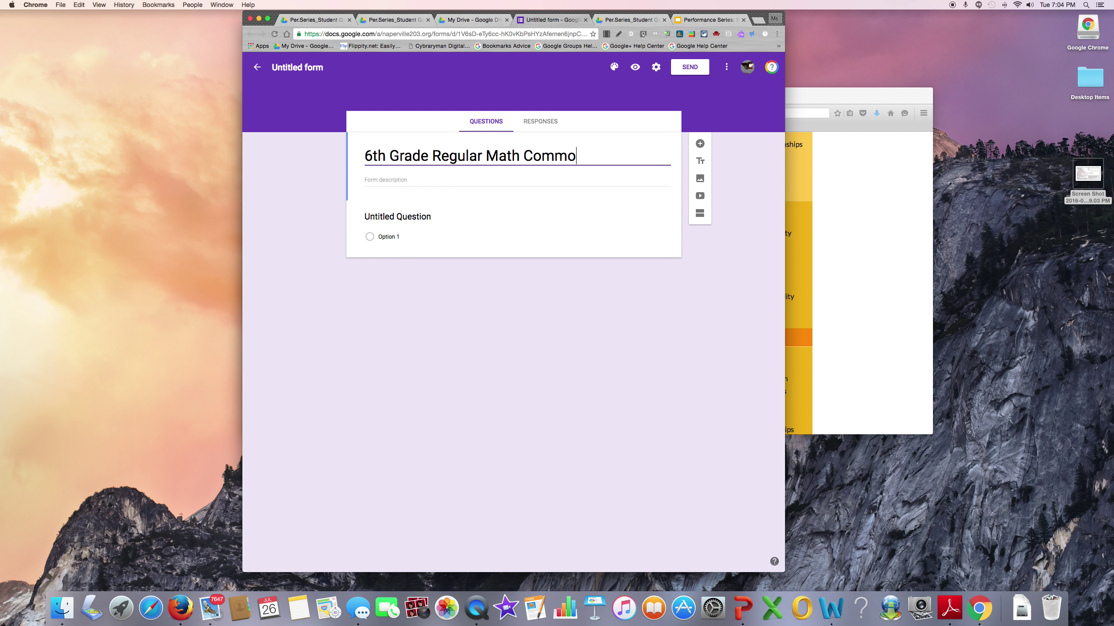
{"action": "type", "text": "n Core Standa"}
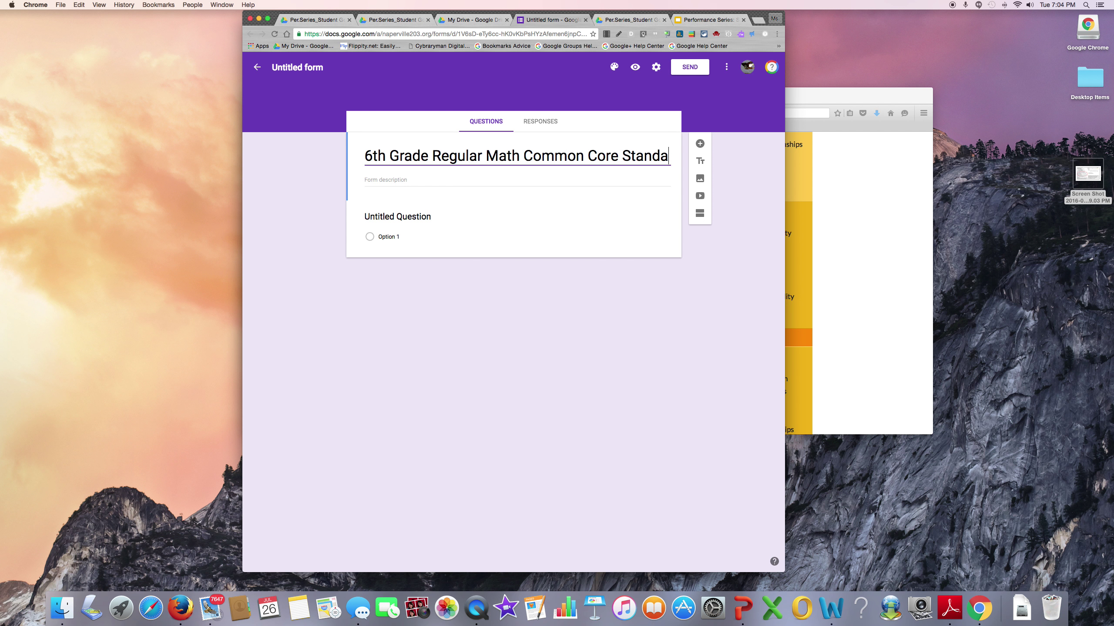
{"action": "type", "text": "rds"}
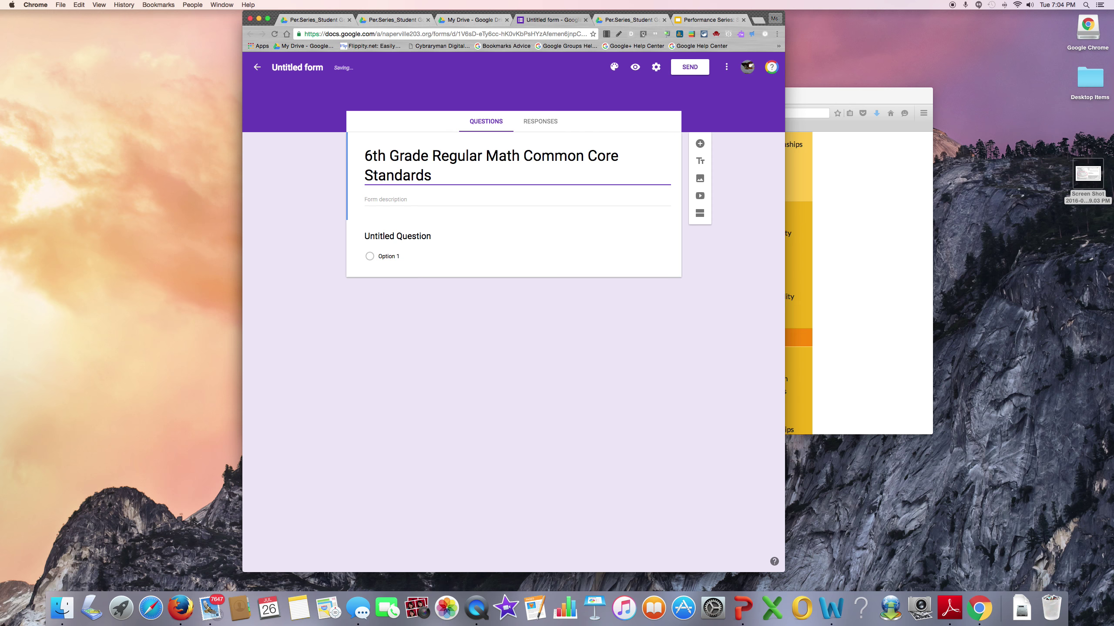
{"action": "left_click", "coordinate": [313, 67]}
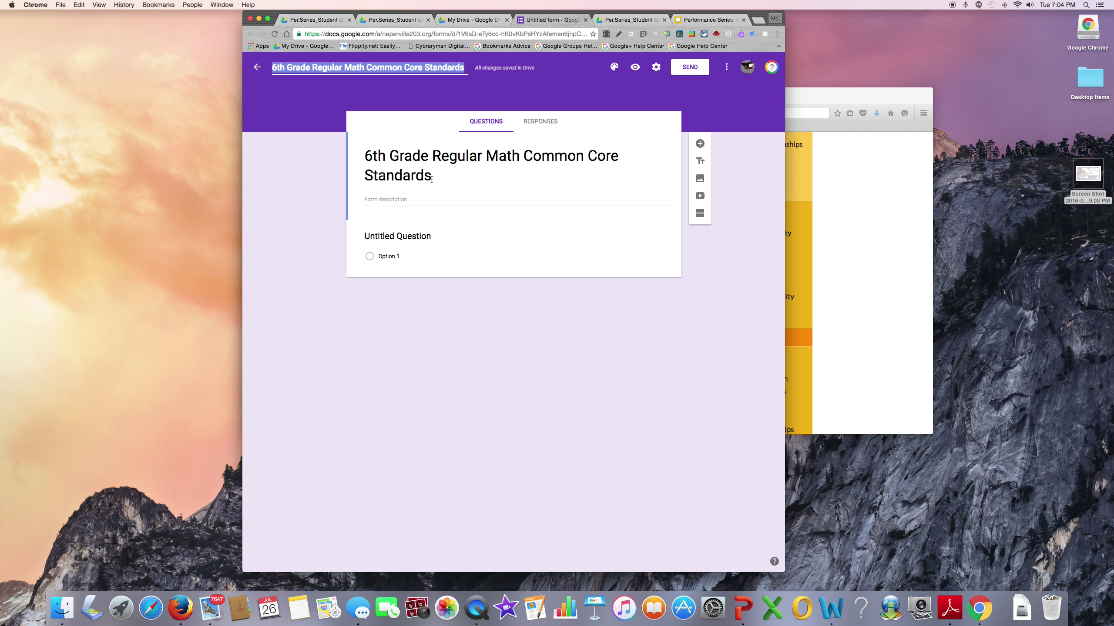
{"action": "left_click", "coordinate": [400, 201]}
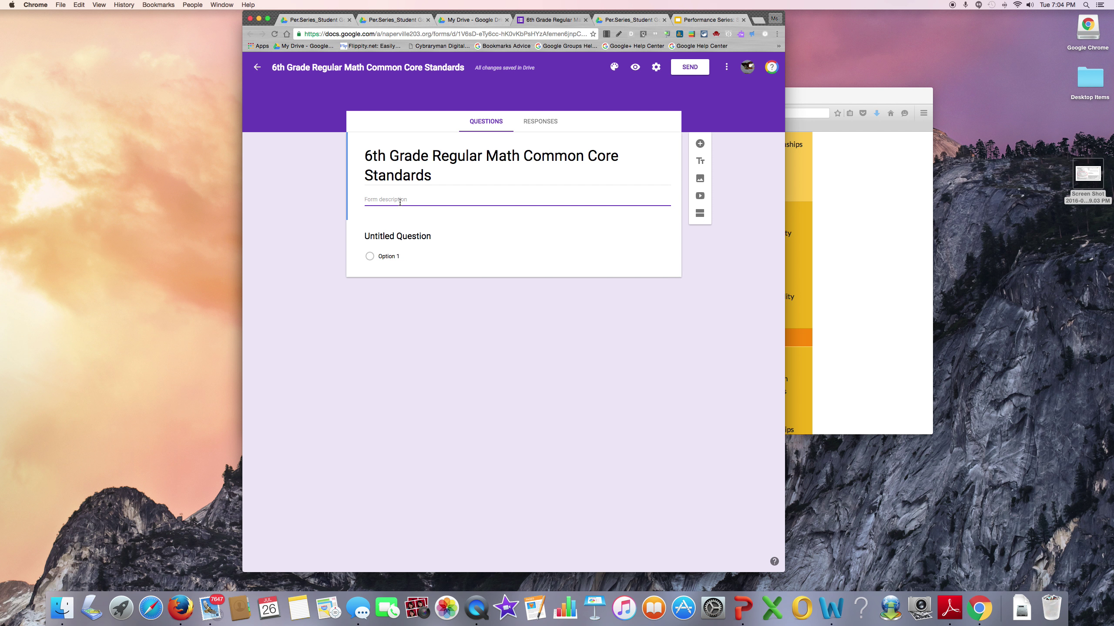
{"action": "type", "text": "Fall 2016"}
Link the form's responses to a new spreadsheet, '6th Grade Regular Math Common Core Standards (Responses)'
{"action": "left_click", "coordinate": [542, 127]}
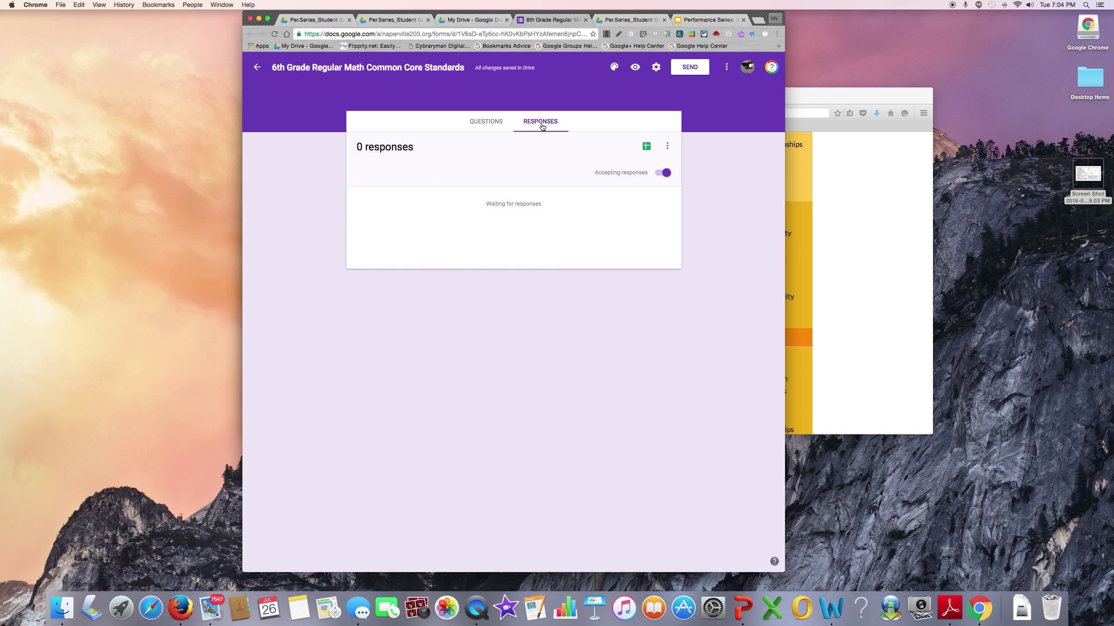
{"action": "left_click", "coordinate": [648, 148]}
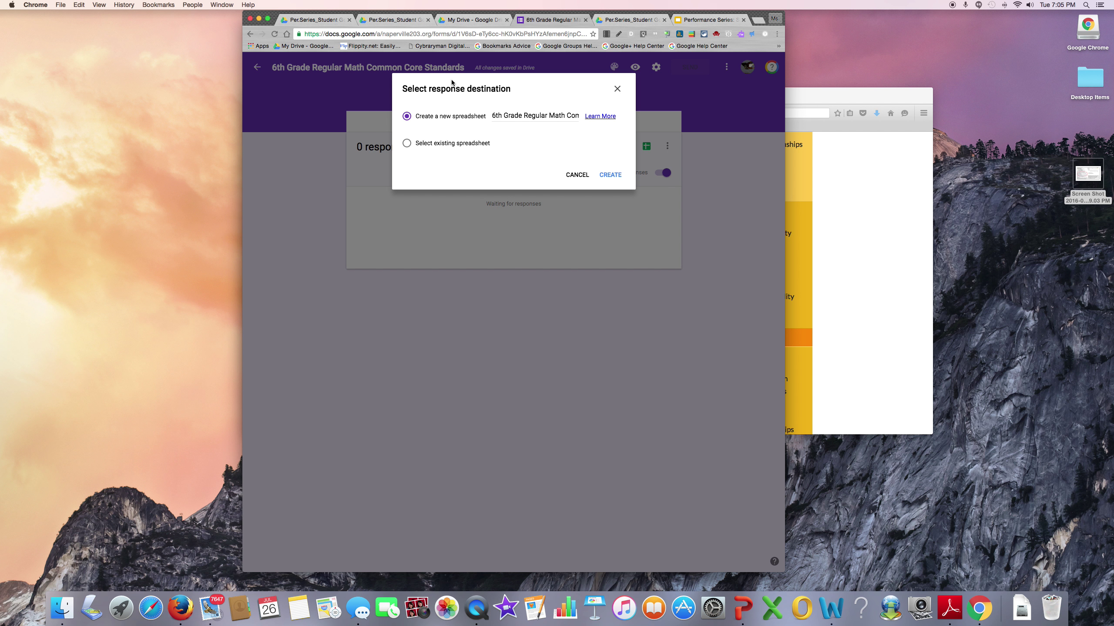
{"action": "left_click", "coordinate": [508, 116]}
{"action": "left_click", "coordinate": [609, 176]}
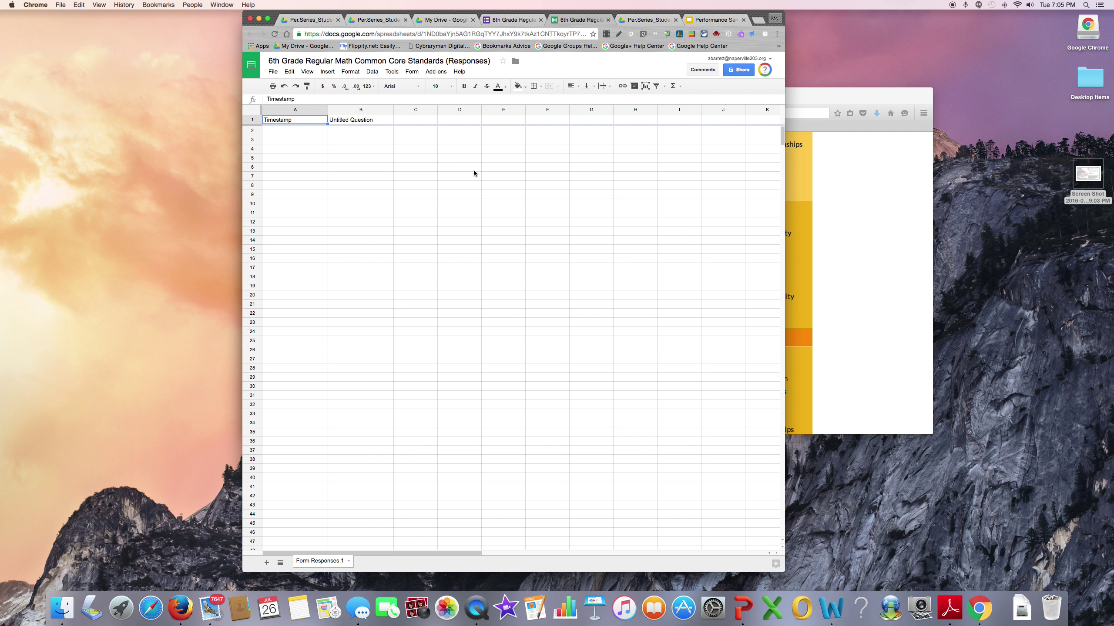
Return to the form's Questions view and select the untitled first question
{"action": "left_click", "coordinate": [522, 20]}
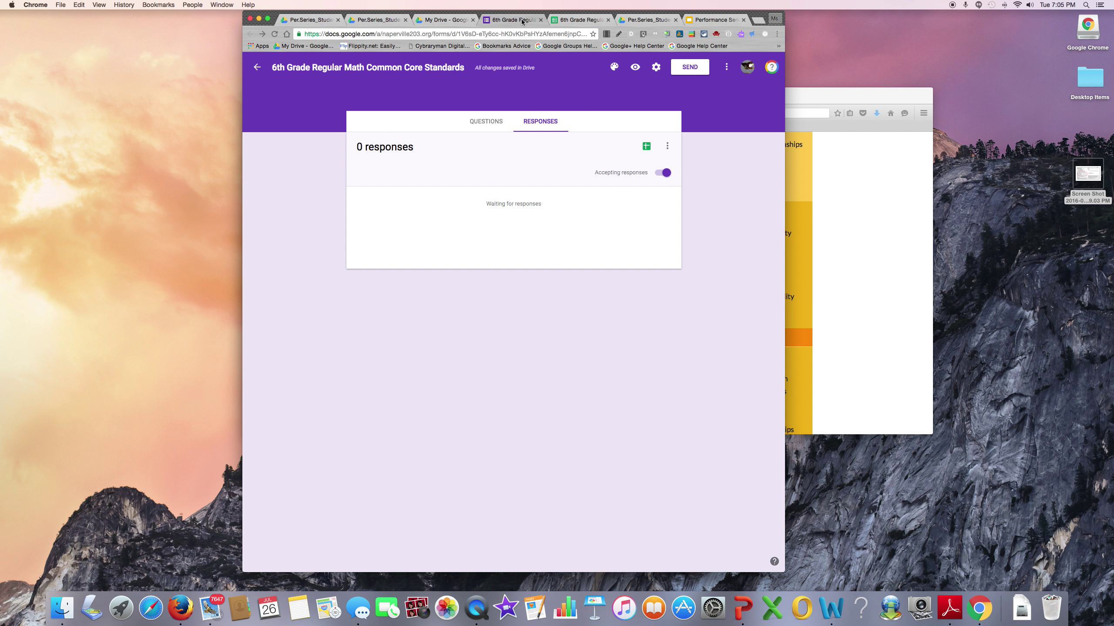
{"action": "left_click", "coordinate": [494, 125]}
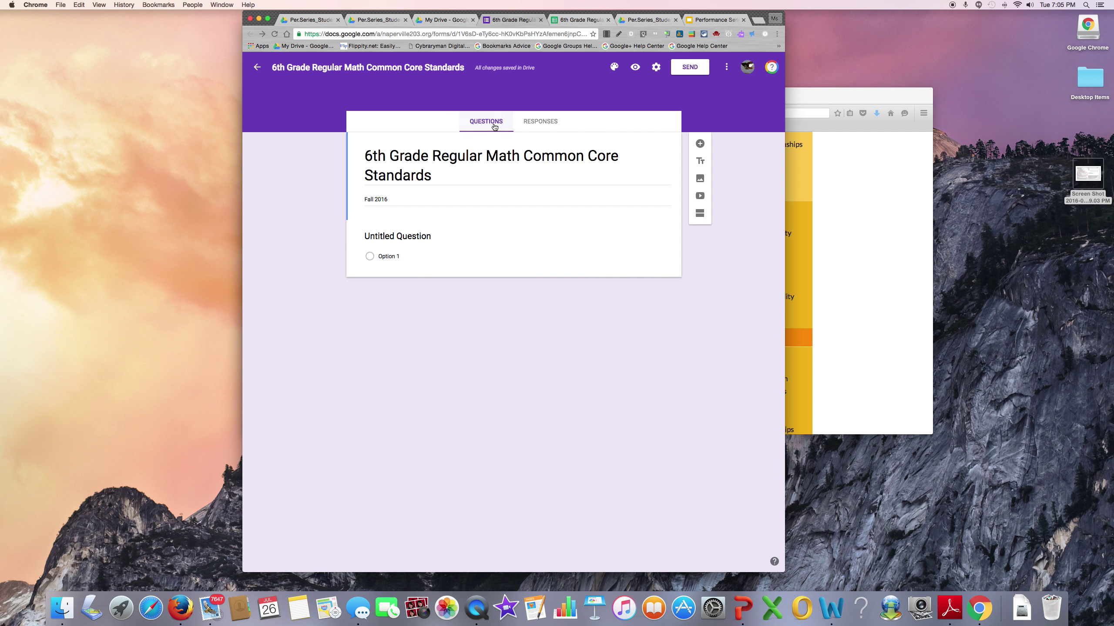
{"action": "left_click", "coordinate": [407, 236]}
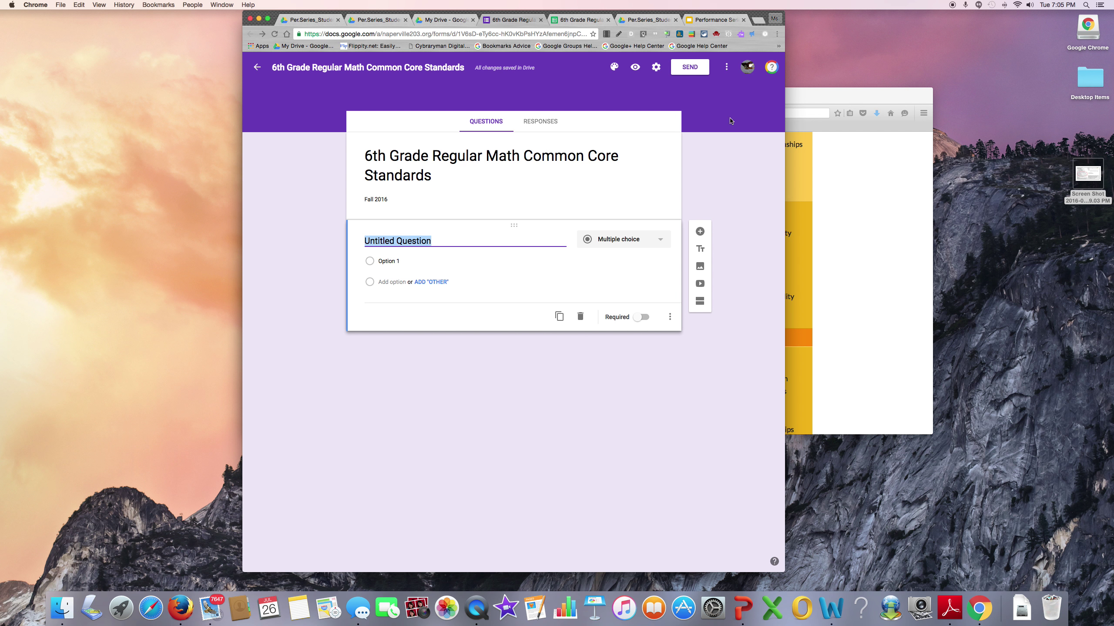
Open the Grade 6 Ratios & Proportional Relationships standards in Firefox, then return to the form
{"action": "left_click", "coordinate": [814, 93]}
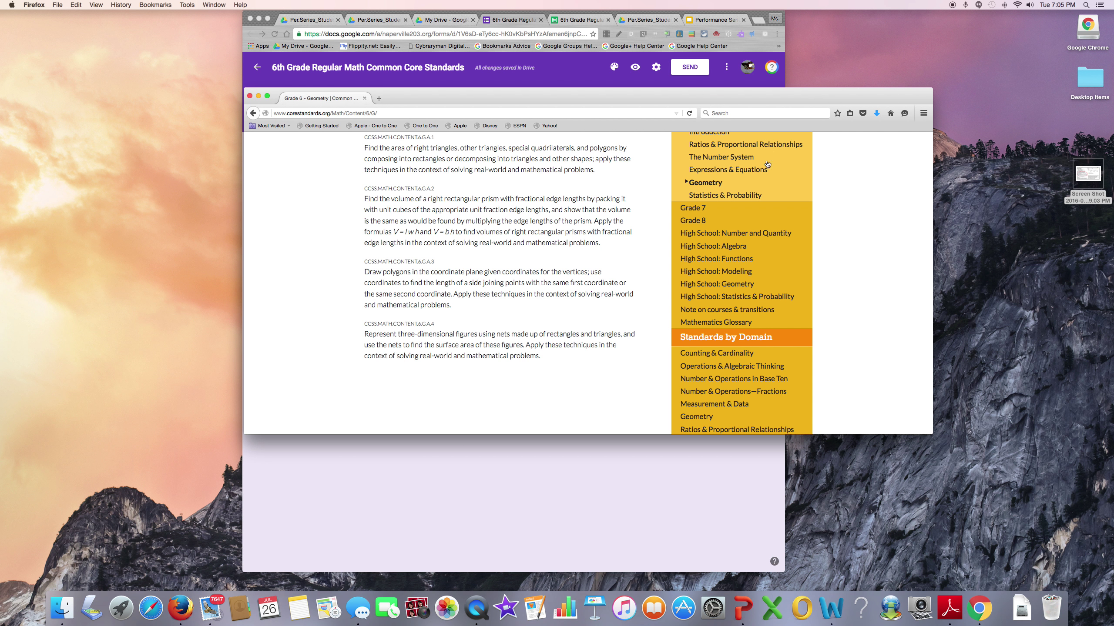
{"action": "scroll", "coordinate": [747, 210], "scroll_direction": "up", "scroll_amount": 2}
{"action": "scroll", "coordinate": [747, 209], "scroll_direction": "up", "scroll_amount": 3}
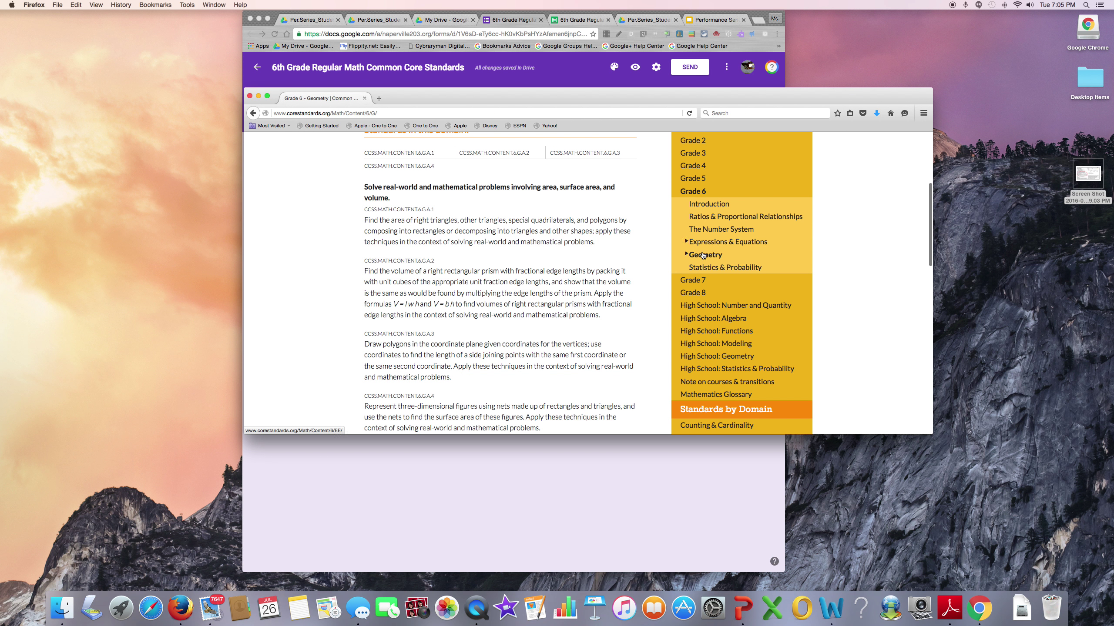
{"action": "left_click", "coordinate": [692, 217]}
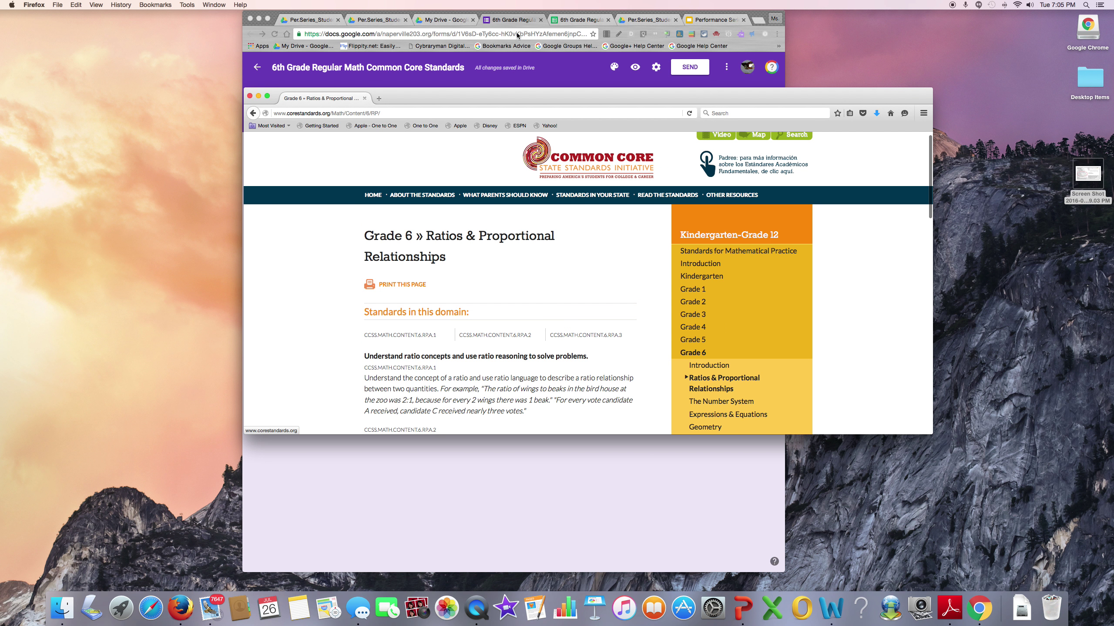
{"action": "left_click", "coordinate": [509, 20]}
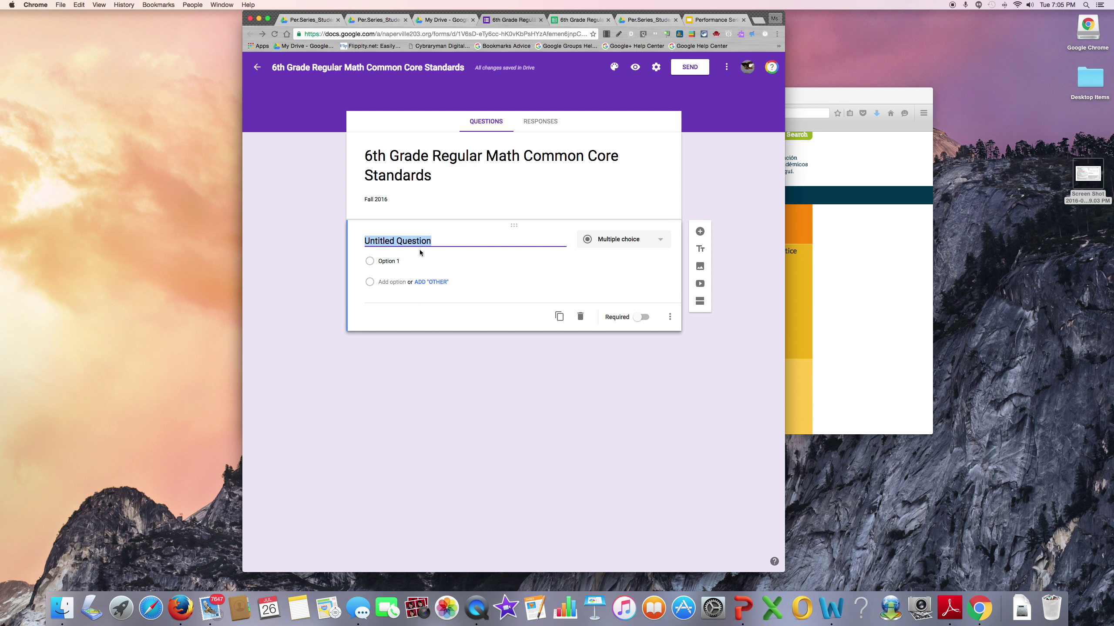
Title the first question 'Ratios and Proportional Relationships'
{"action": "key", "text": "BackSpace"}
{"action": "type", "text": "Ratios"}
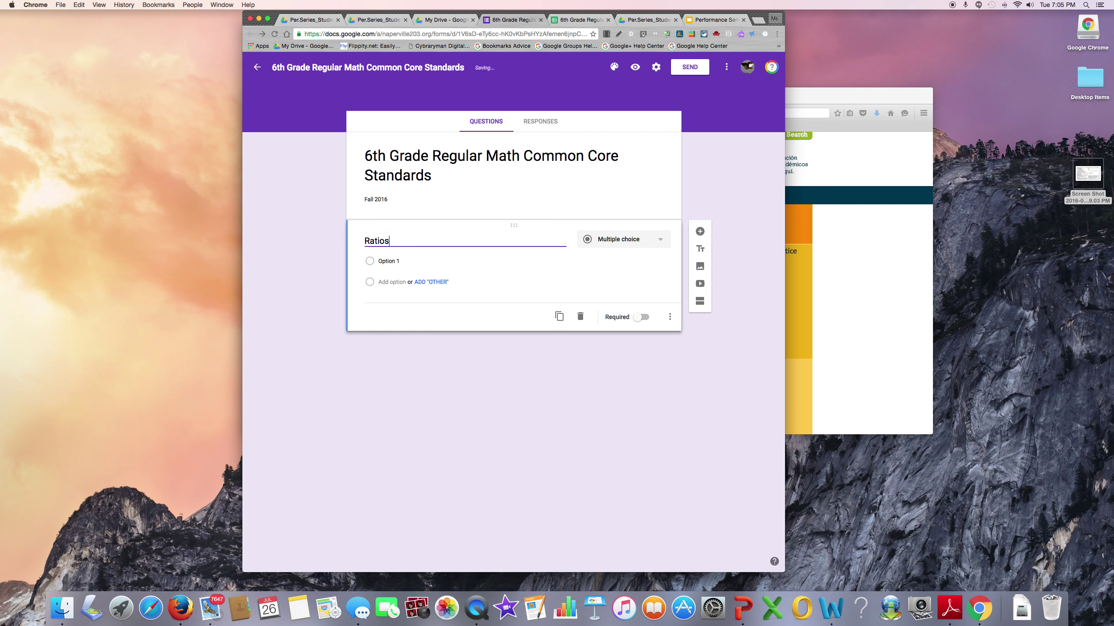
{"action": "type", "text": " and Proportional Relationship"}
{"action": "key", "text": "BackSpace"}
{"action": "key", "text": "BackSpace"}
{"action": "key", "text": "BackSpace"}
{"action": "key", "text": "BackSpace"}
{"action": "key", "text": "BackSpace"}
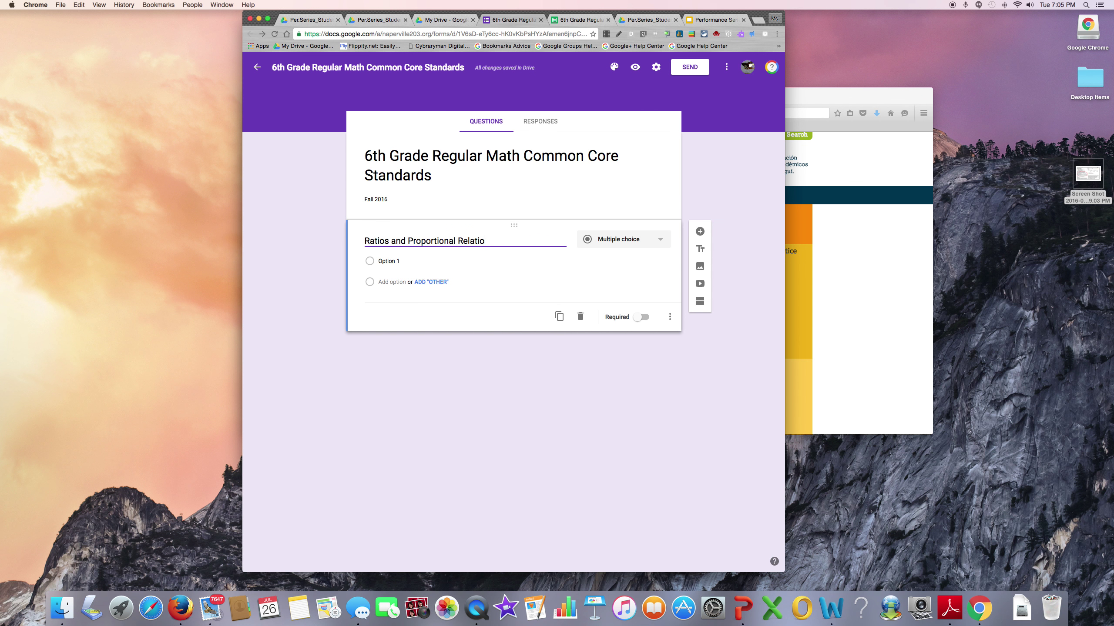
{"action": "type", "text": "nships"}
Make it a Checkboxes question and open the student score report screenshot in Preview
{"action": "left_click", "coordinate": [660, 241]}
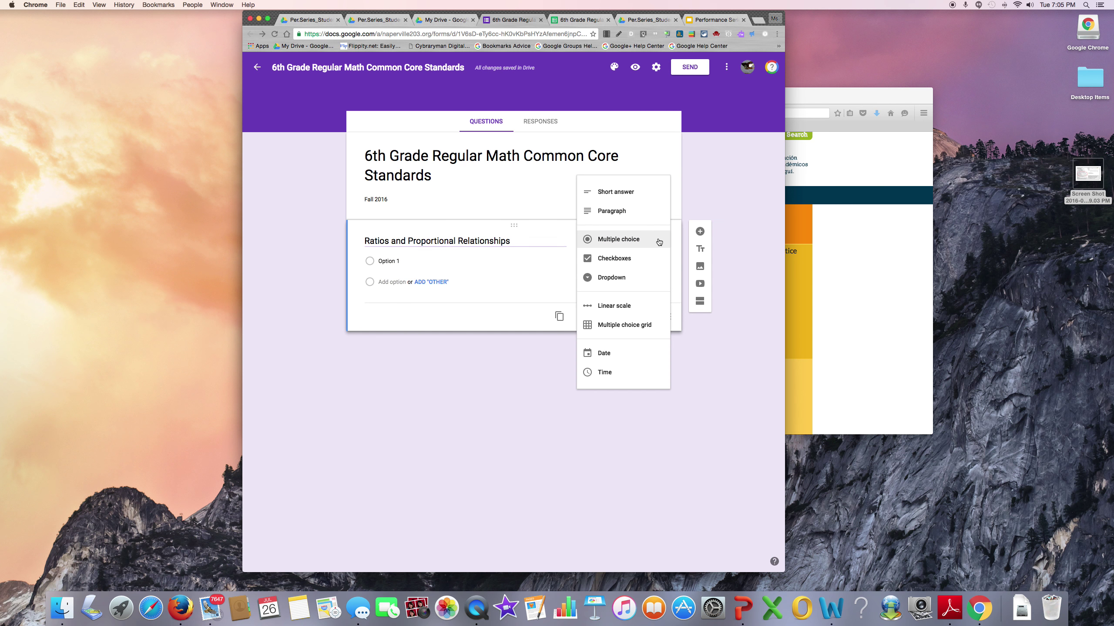
{"action": "left_click", "coordinate": [626, 257]}
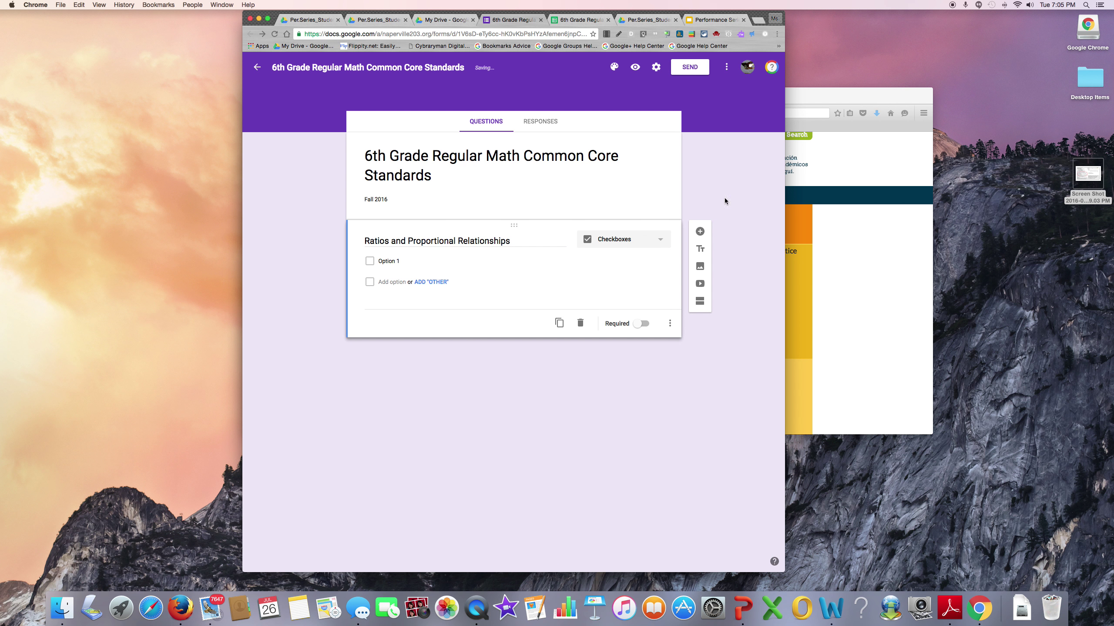
{"action": "double_click", "coordinate": [1089, 184]}
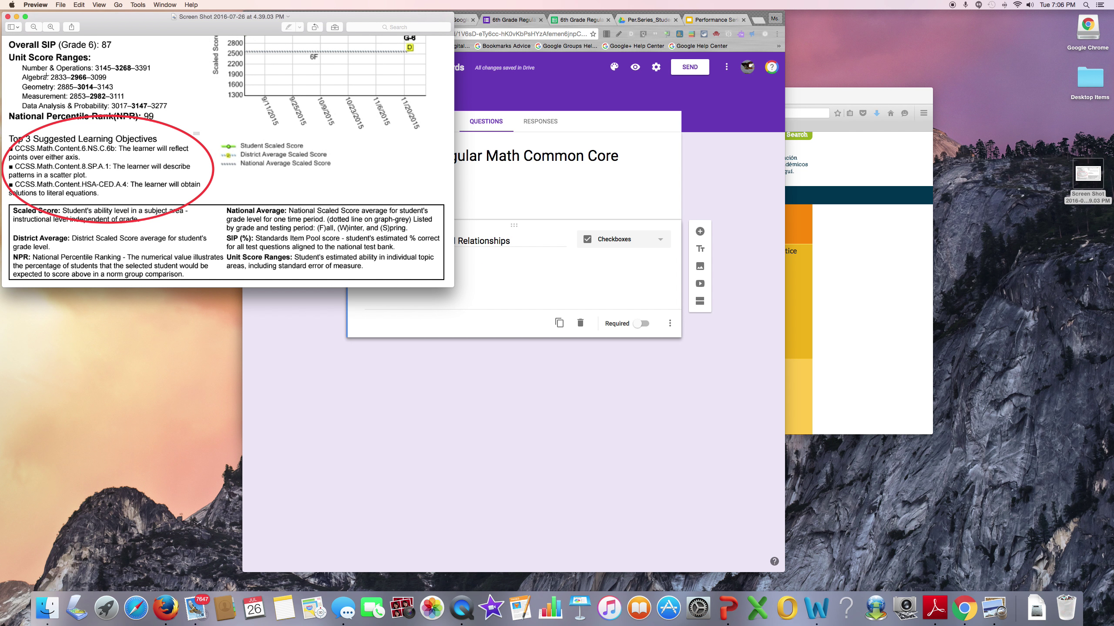
{"action": "left_click", "coordinate": [15, 17]}
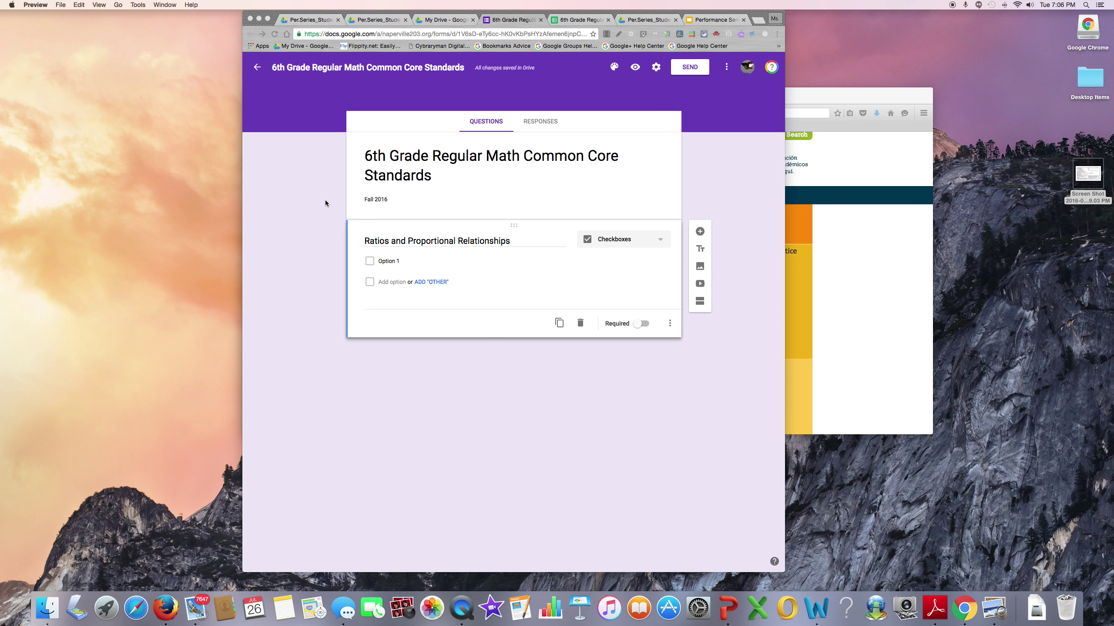
Check the standards page, then make the first checkbox choice 6.RP.A.1
{"action": "left_click", "coordinate": [385, 262]}
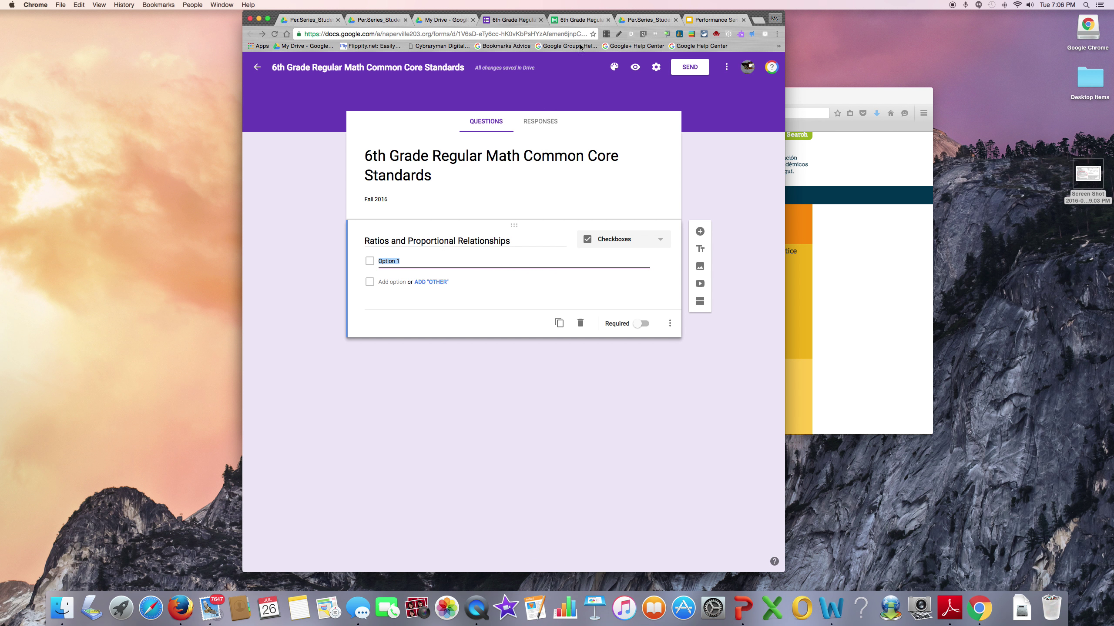
{"action": "key", "text": "super+Tab"}
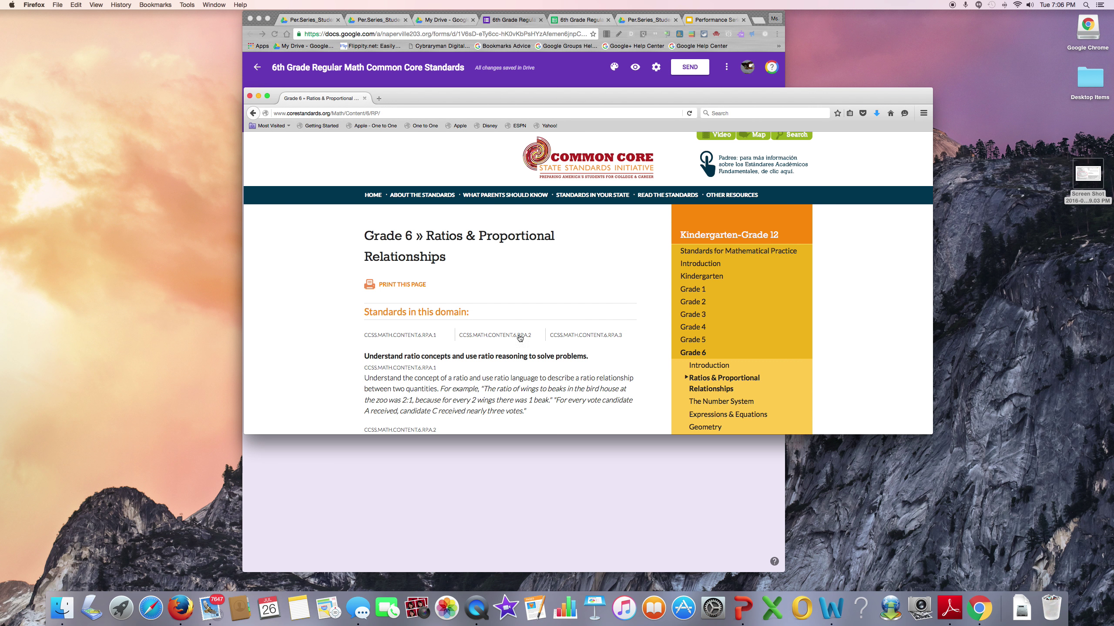
{"action": "scroll", "coordinate": [503, 392], "scroll_direction": "down", "scroll_amount": 5}
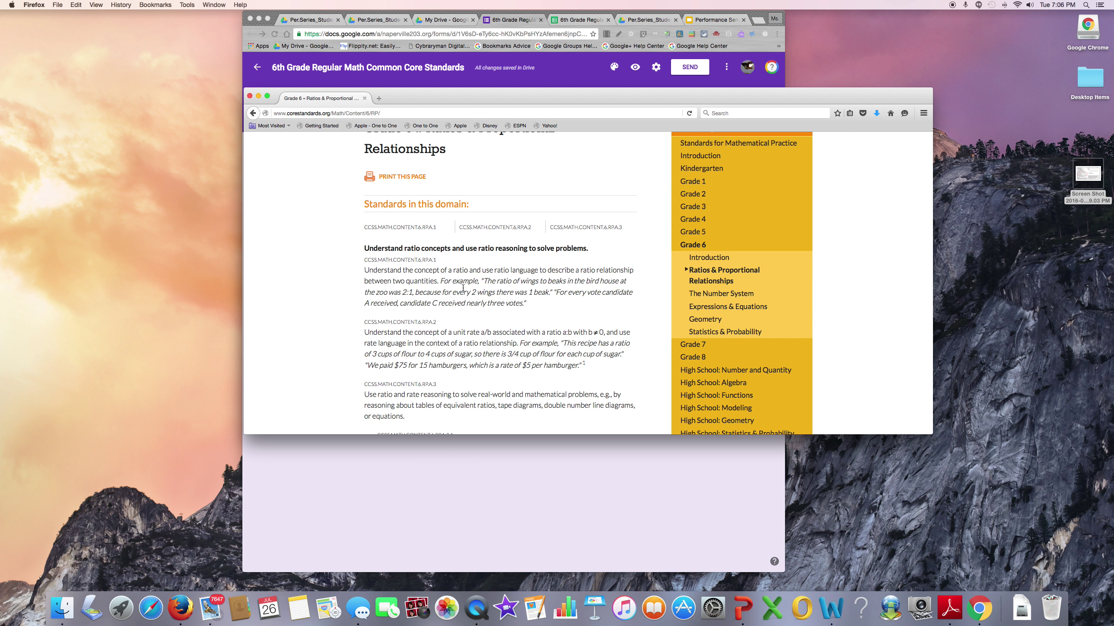
{"action": "left_click", "coordinate": [530, 18]}
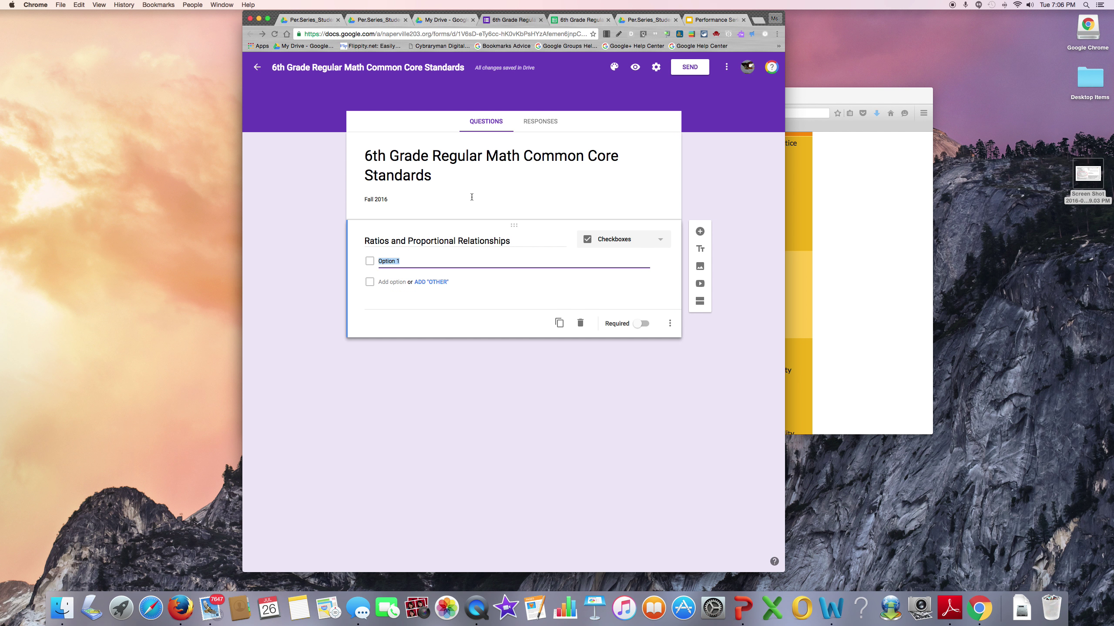
{"action": "type", "text": "6.r"}
{"action": "key", "text": "BackSpace"}
{"action": "key", "text": "BackSpace"}
Add 6.RP.A.2 as the second choice and add a third option
{"action": "left_click", "coordinate": [389, 282]}
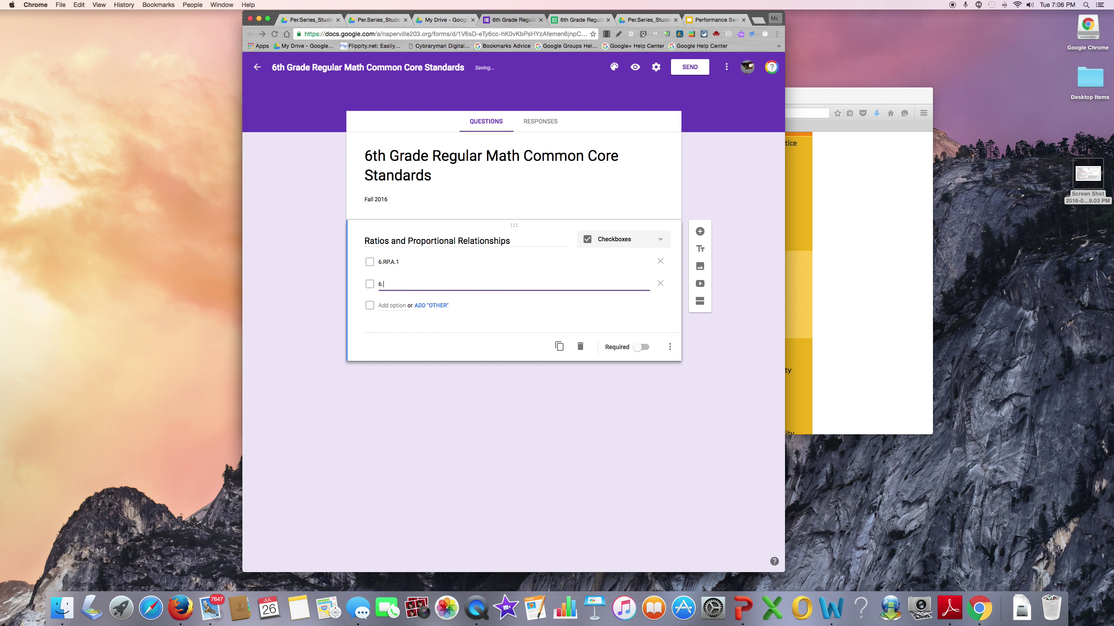
{"action": "type", "text": "RP.A.2"}
{"action": "double_click", "coordinate": [400, 263]}
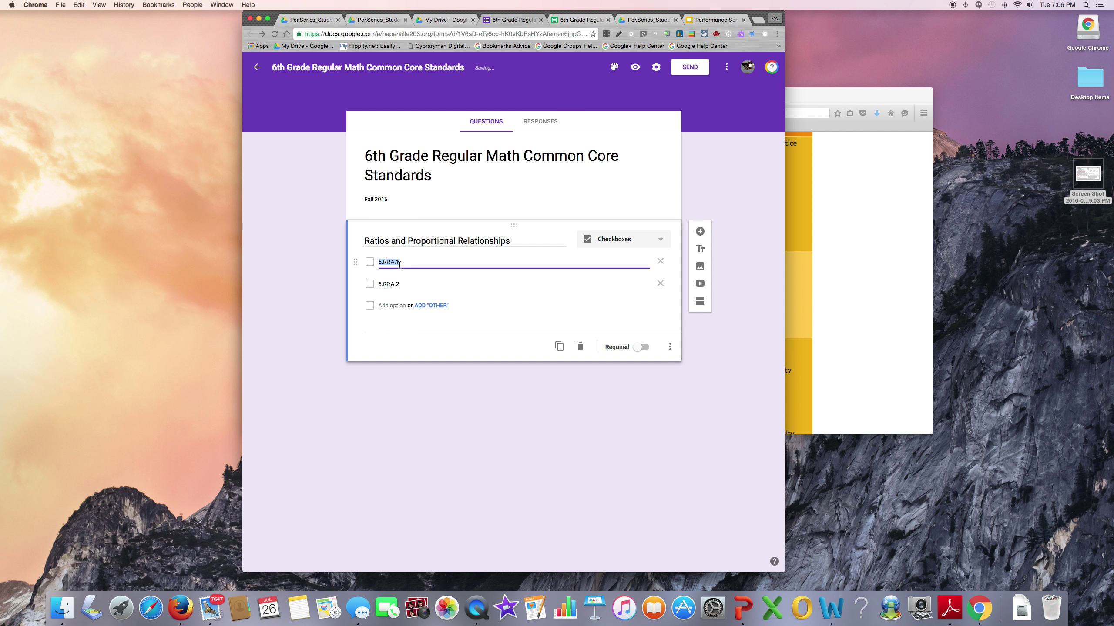
{"action": "left_click", "coordinate": [399, 264]}
{"action": "double_click", "coordinate": [404, 285]}
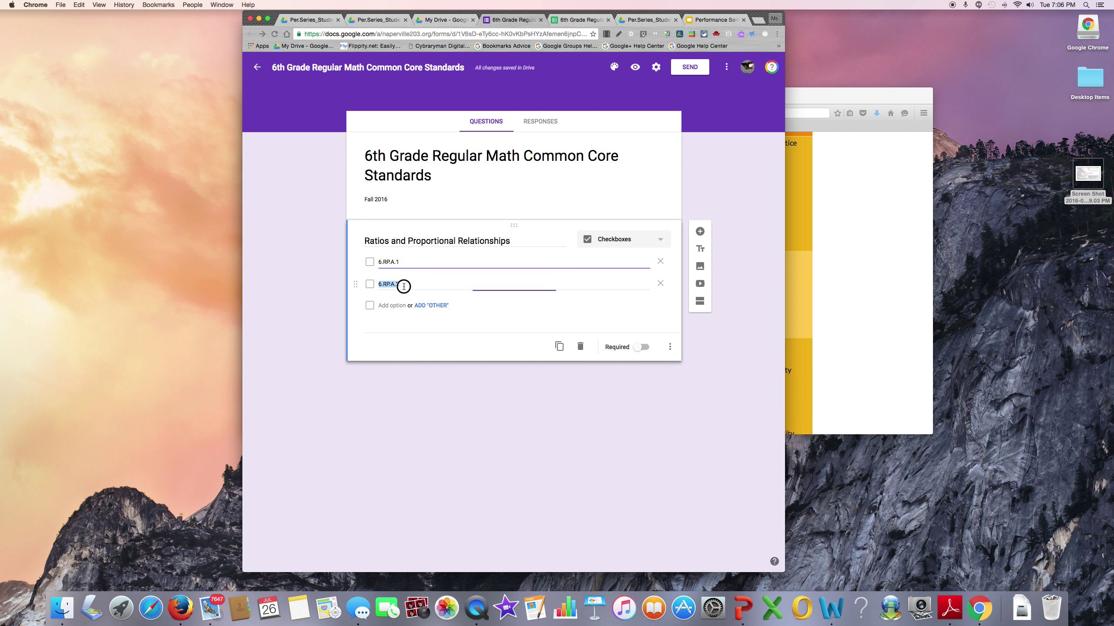
{"action": "left_click", "coordinate": [401, 306]}
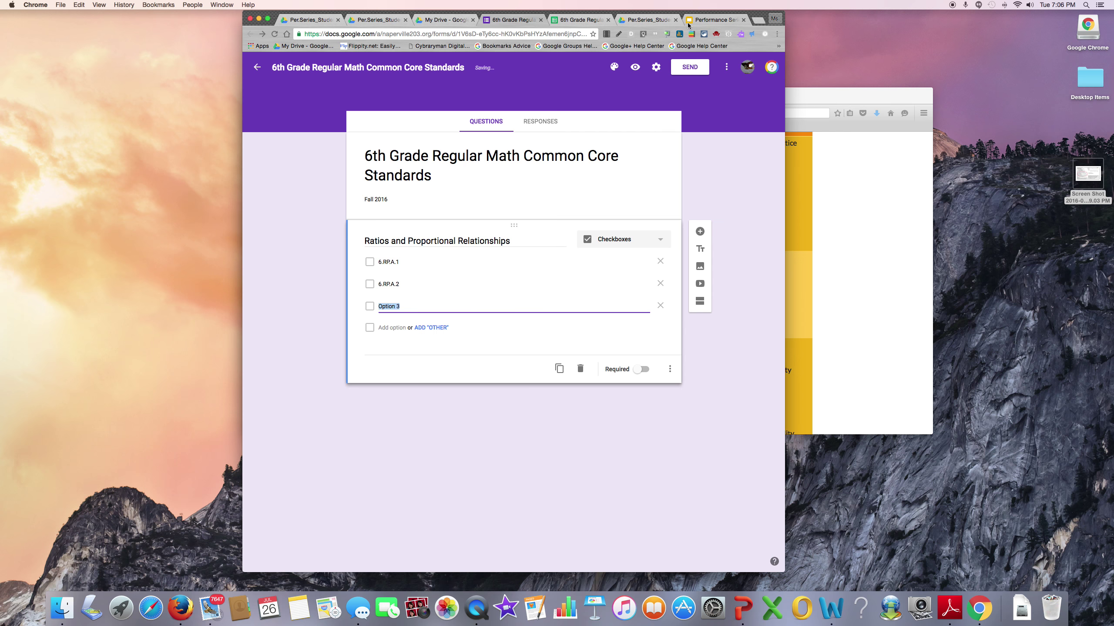
Scroll the Firefox ratios page to the 6.RP.A.3 sub-standards and reopen the score report screenshot
{"action": "left_click", "coordinate": [817, 92]}
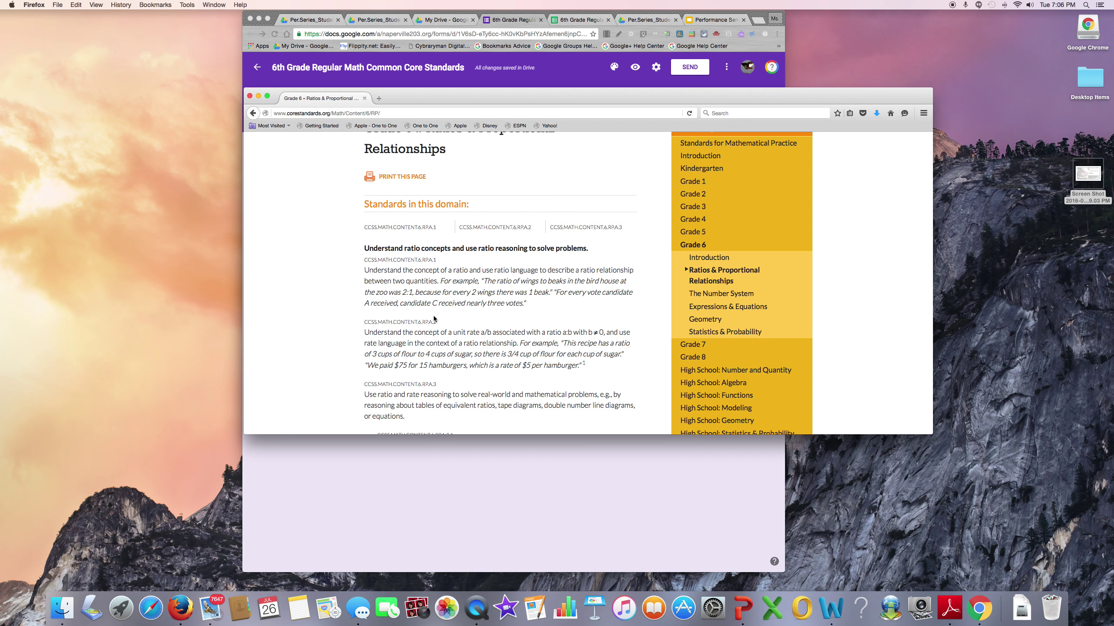
{"action": "scroll", "coordinate": [434, 319], "scroll_direction": "down", "scroll_amount": 5}
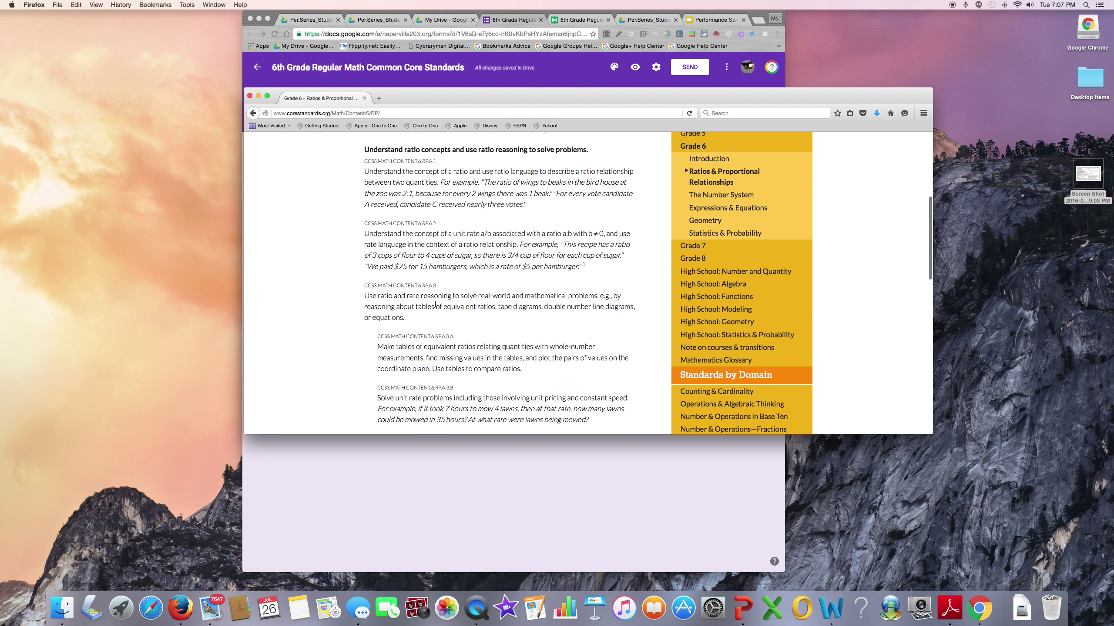
{"action": "scroll", "coordinate": [435, 304], "scroll_direction": "down", "scroll_amount": 8}
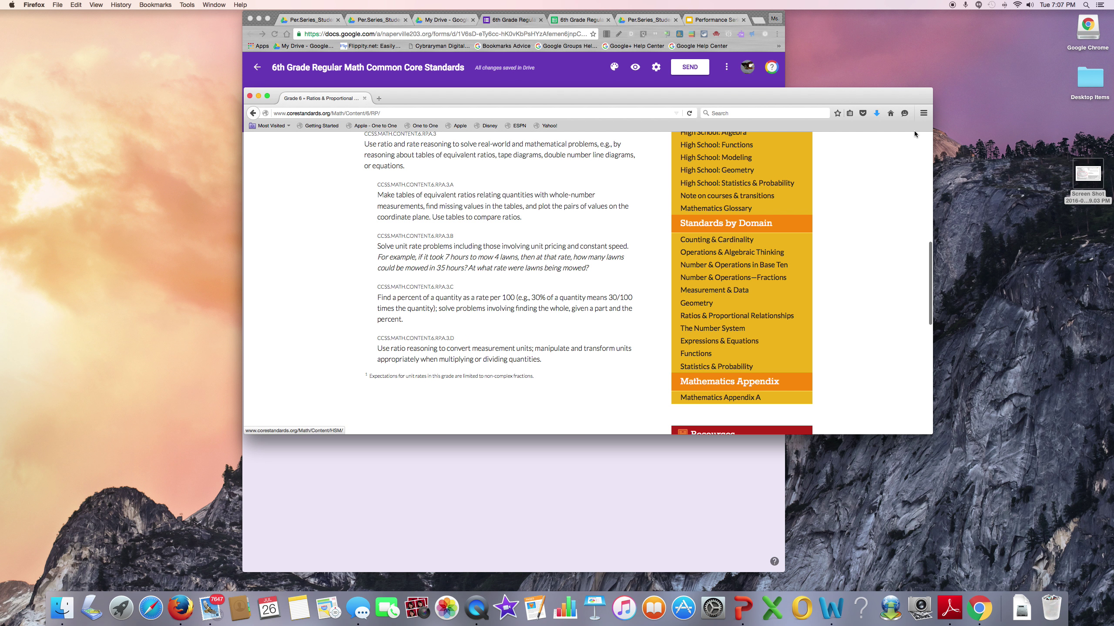
{"action": "left_click", "coordinate": [1088, 181]}
{"action": "double_click", "coordinate": [1088, 181]}
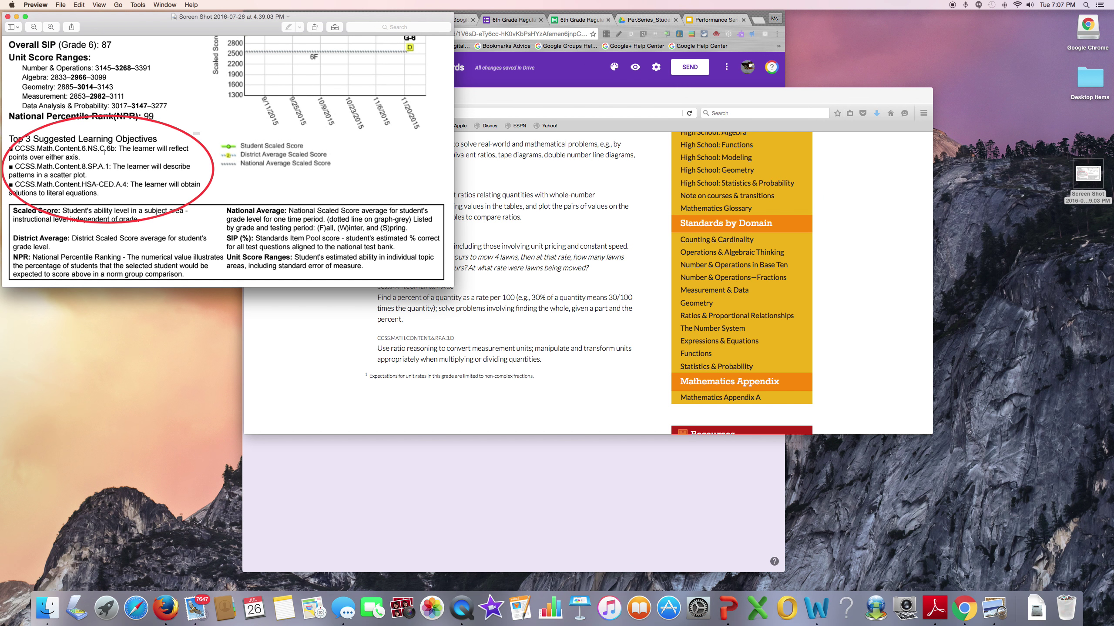
Close Preview and enter choices 6.RP.A.3.A and 6.RP.A.3.B
{"action": "left_click", "coordinate": [8, 17]}
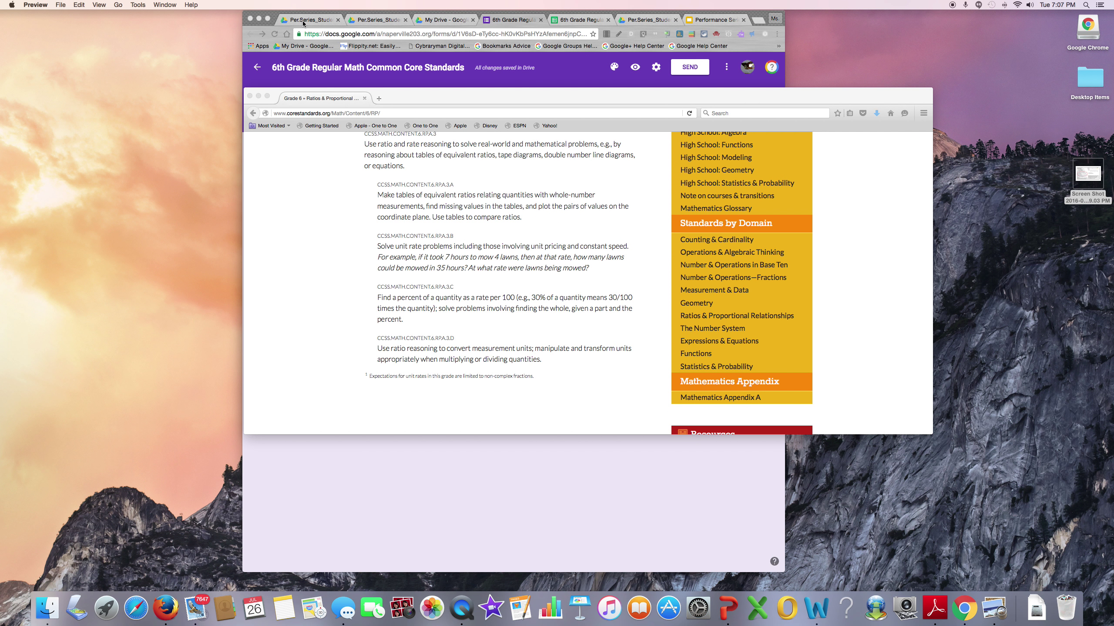
{"action": "left_click", "coordinate": [505, 20]}
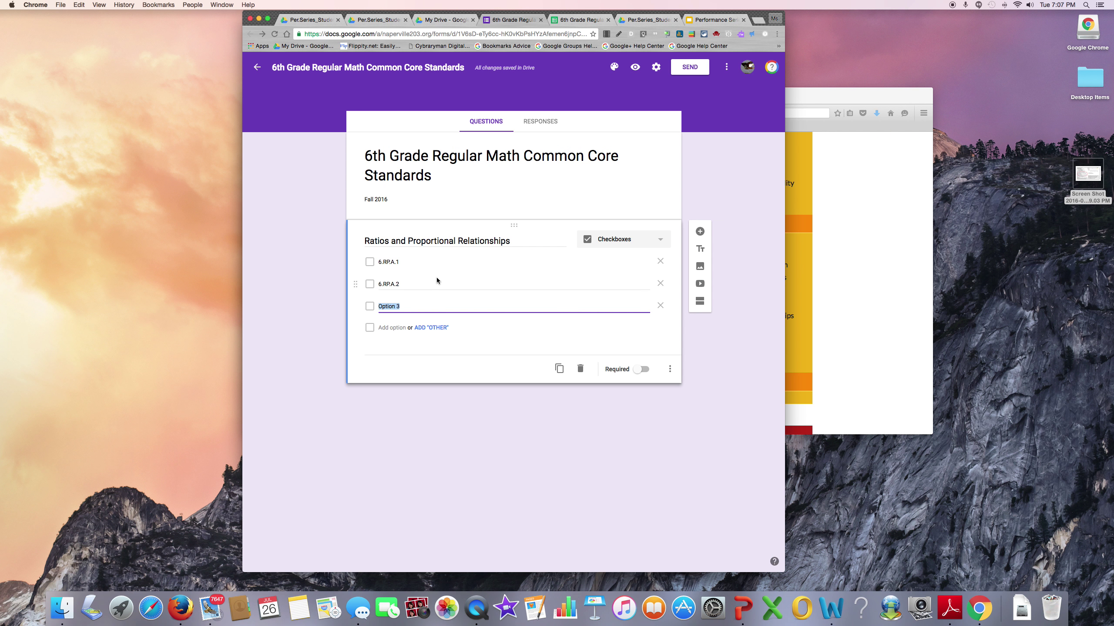
{"action": "type", "text": "6."}
{"action": "key", "text": "BackSpace"}
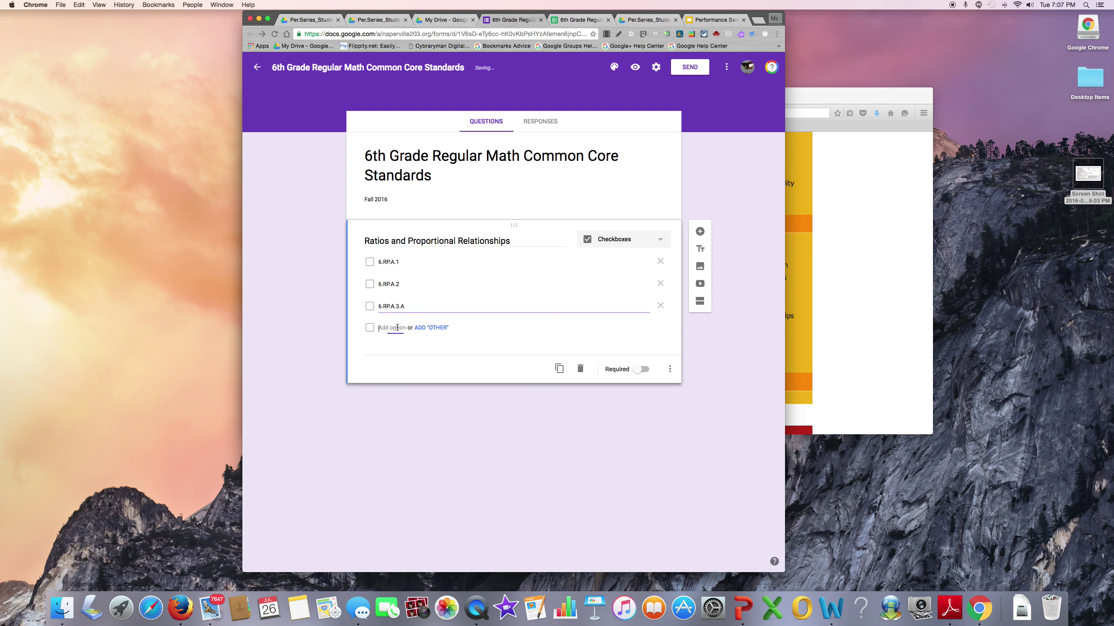
{"action": "left_click", "coordinate": [396, 329]}
{"action": "type", "text": "6.RP.A.3.B"}
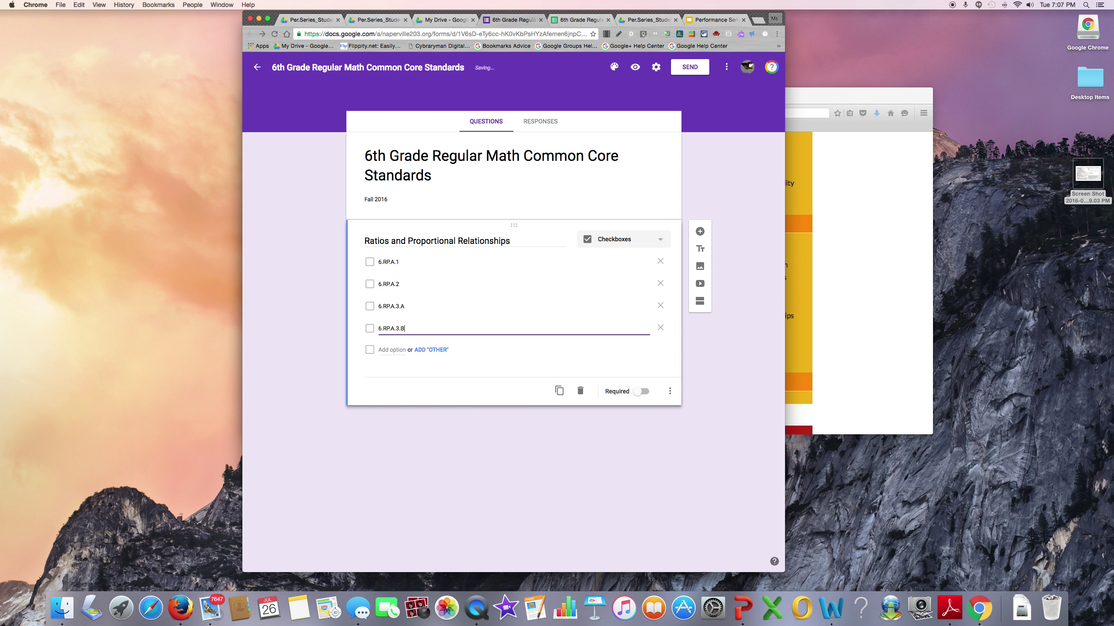
Add choices 6.RP.A.3.C and 6.RP.A.3.D
{"action": "left_click", "coordinate": [388, 350]}
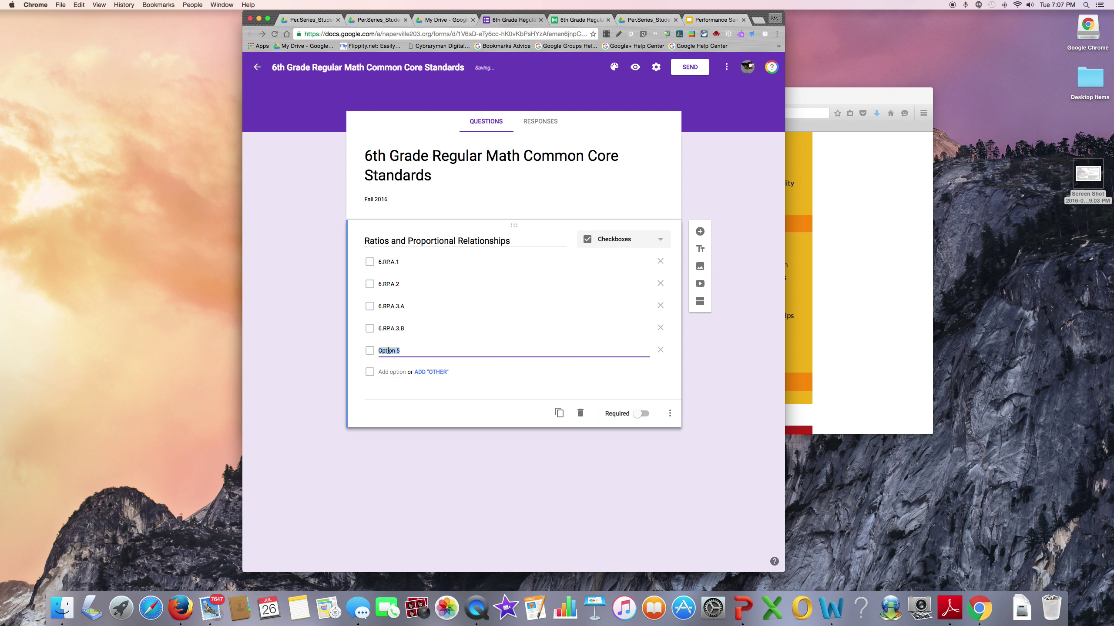
{"action": "type", "text": "6.RP.A.3.C"}
{"action": "left_click", "coordinate": [384, 372]}
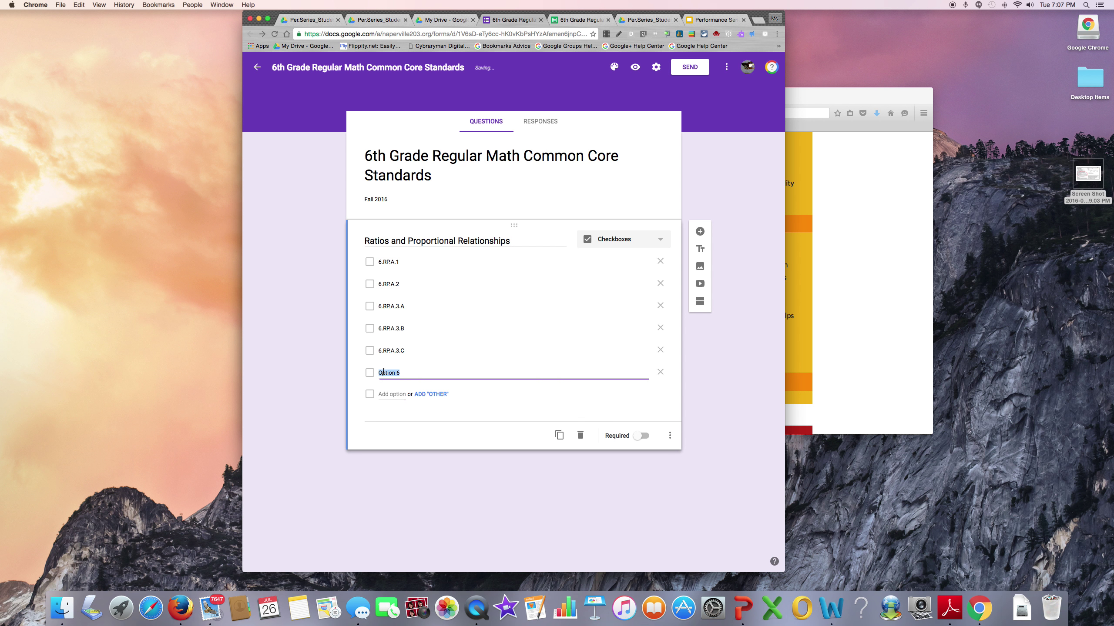
{"action": "type", "text": "6.RP.A.3.D"}
Open the Grade 6 Number System standards in Firefox and bring the form editor back in front
{"action": "left_click", "coordinate": [831, 172]}
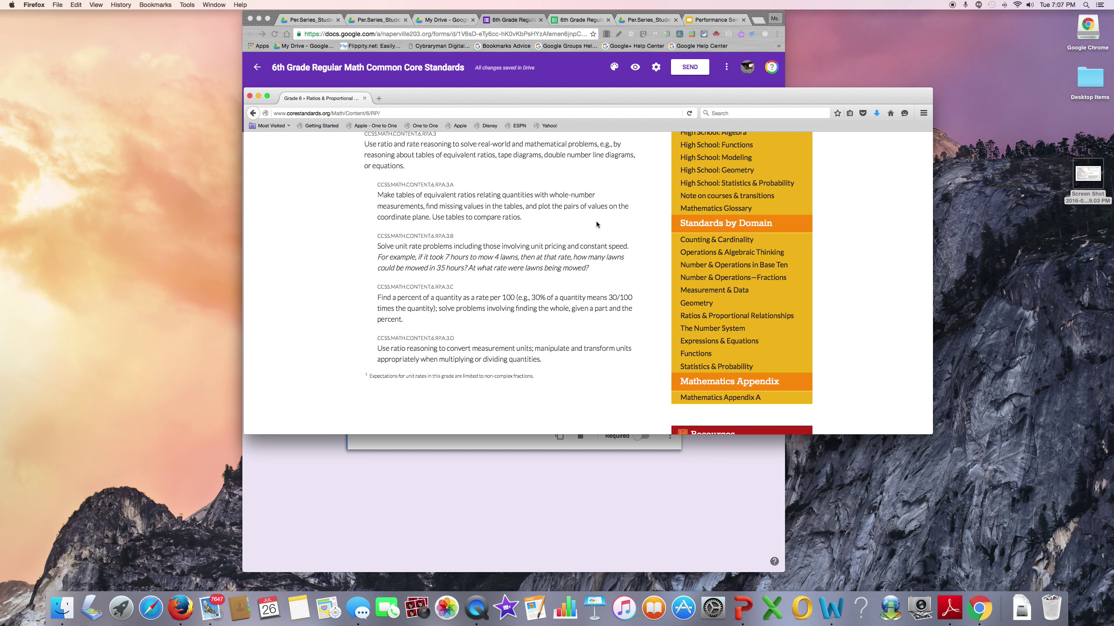
{"action": "scroll", "coordinate": [596, 221], "scroll_direction": "up", "scroll_amount": 5}
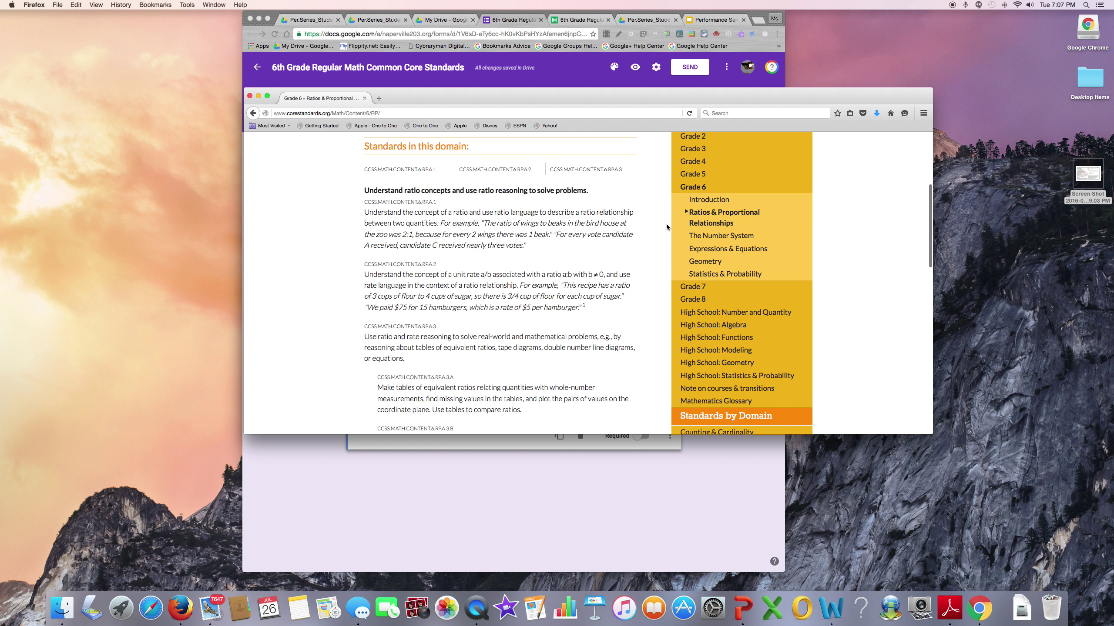
{"action": "left_click", "coordinate": [709, 237]}
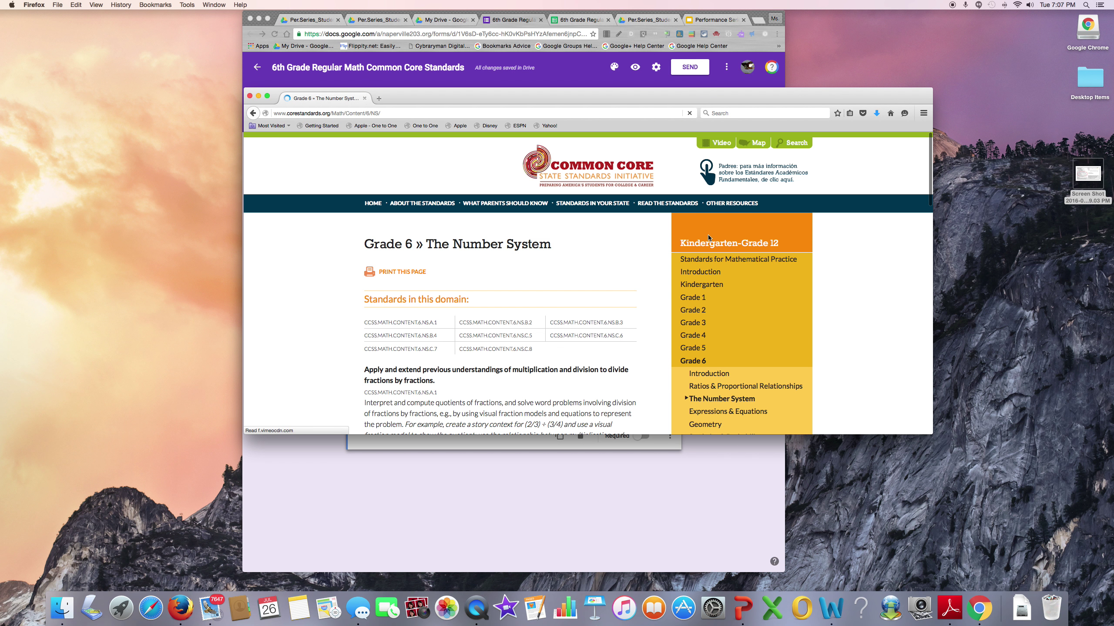
{"action": "scroll", "coordinate": [618, 332], "scroll_direction": "down", "scroll_amount": 2}
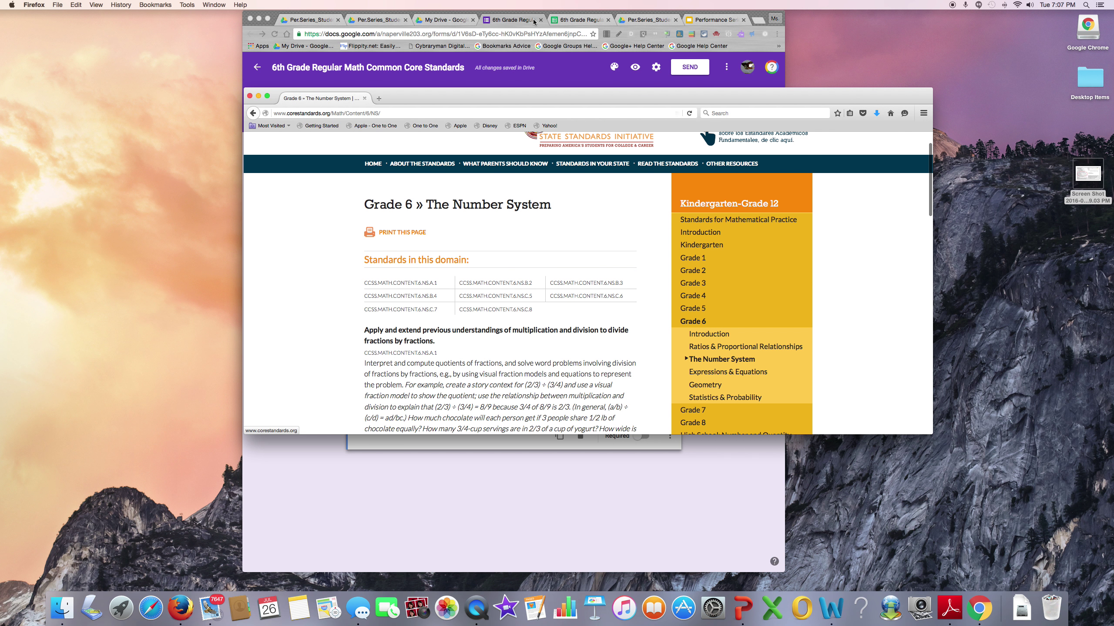
{"action": "left_click", "coordinate": [503, 23]}
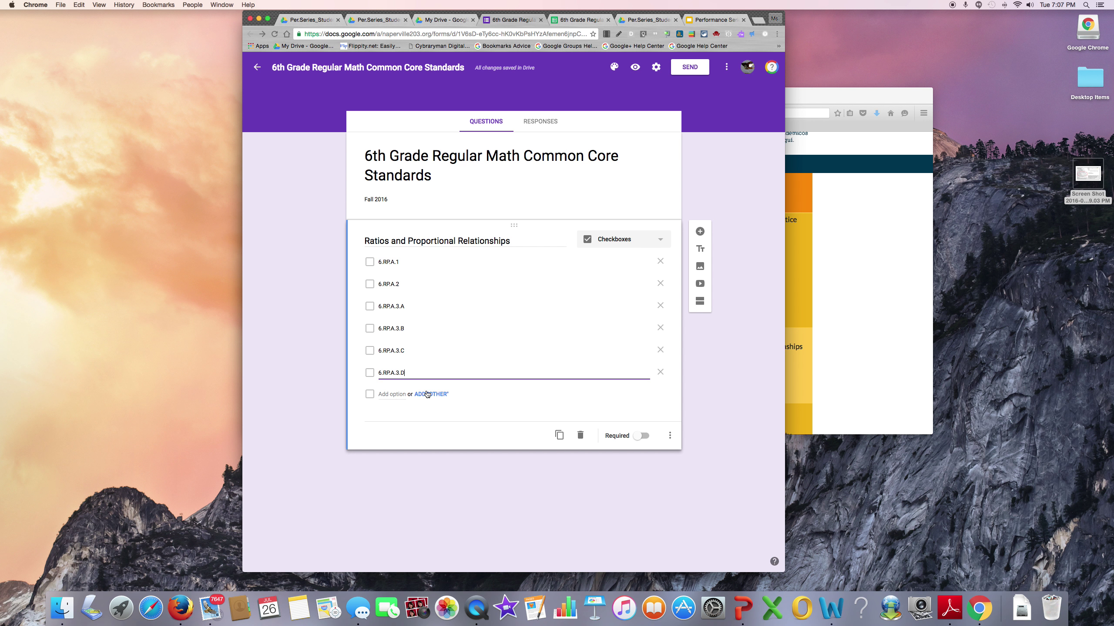
Add a 'The Number System' question, then open the 6th Grade Math form from the Per.Series folder
{"action": "left_click", "coordinate": [699, 231]}
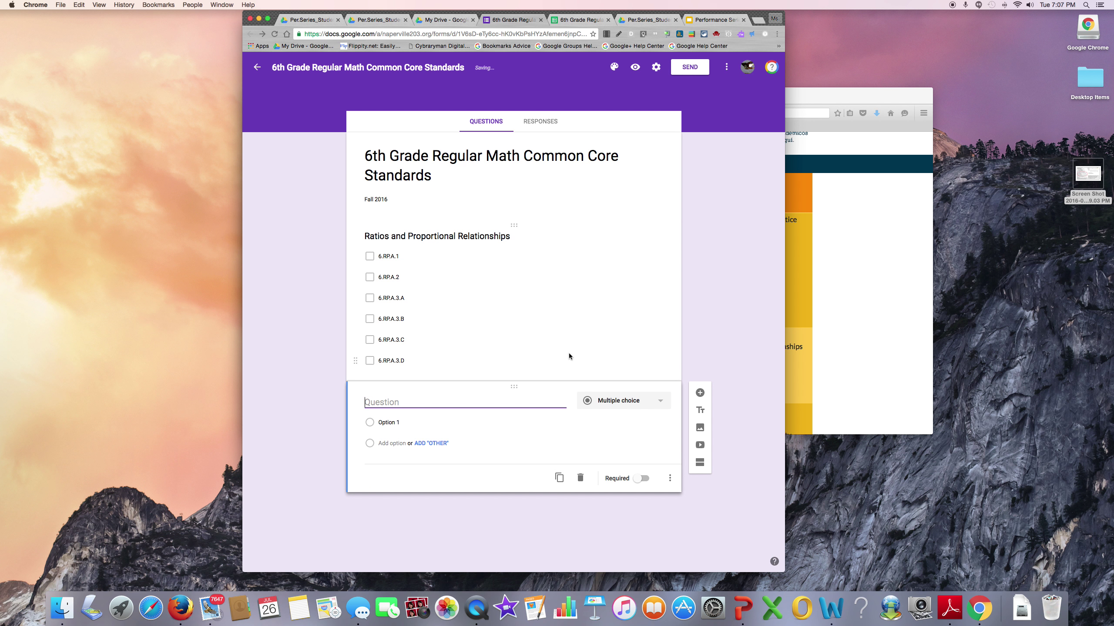
{"action": "type", "text": "The Num"}
{"action": "type", "text": "ber "}
{"action": "type", "text": "Su"}
{"action": "type", "text": "stem"}
{"action": "left_click", "coordinate": [425, 20]}
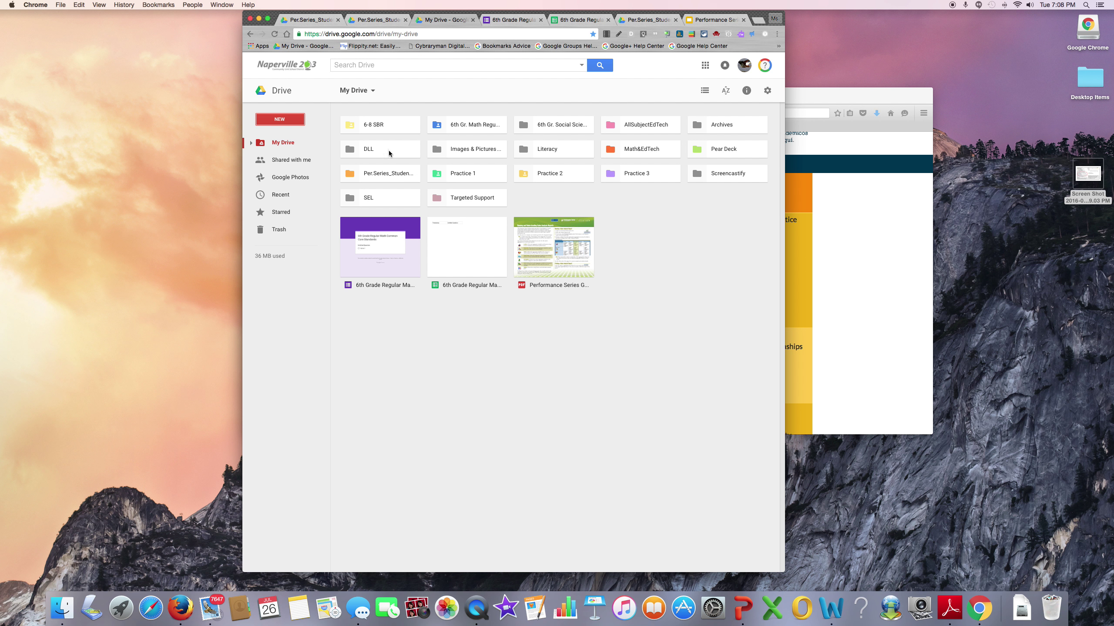
{"action": "double_click", "coordinate": [385, 174]}
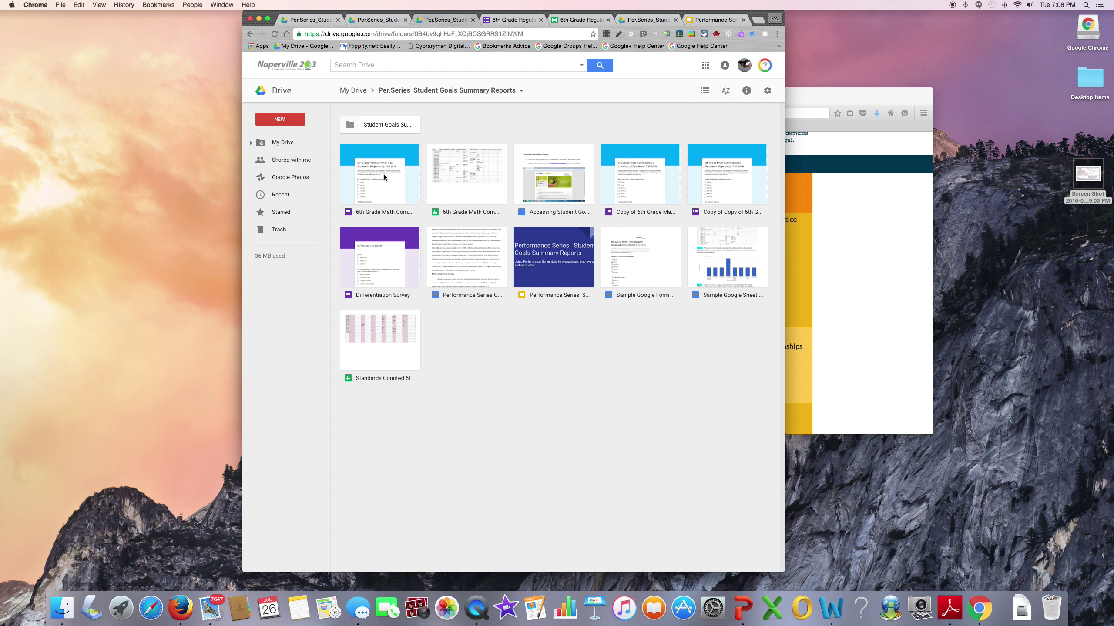
{"action": "double_click", "coordinate": [385, 176]}
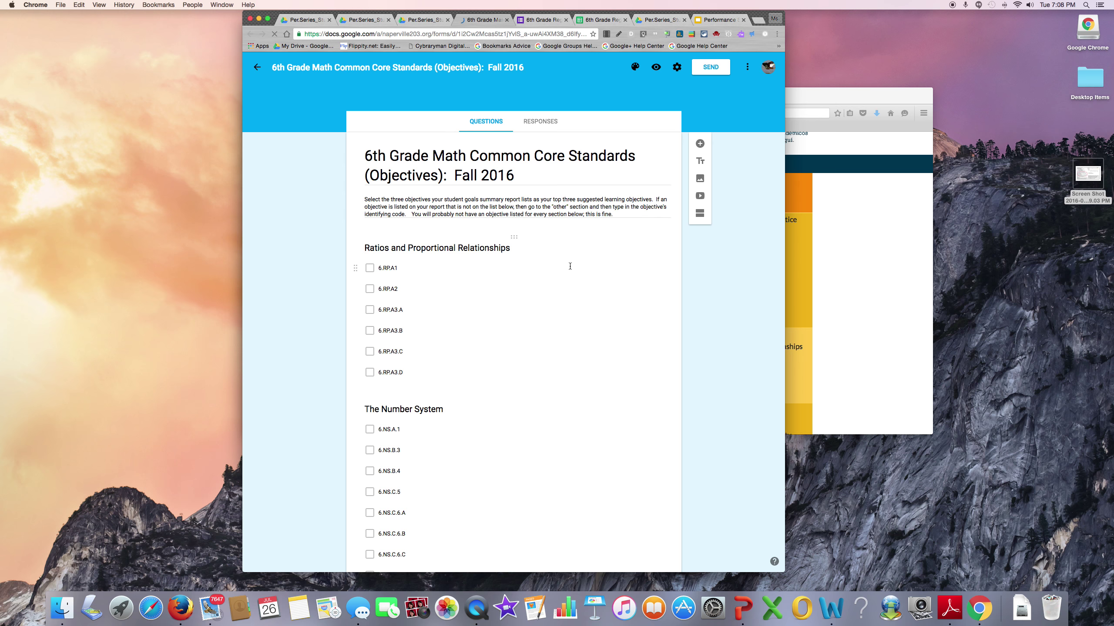
Review the Objectives form and the student report screenshot, and select the Other question's wording
{"action": "scroll", "coordinate": [570, 266], "scroll_direction": "down", "scroll_amount": 8}
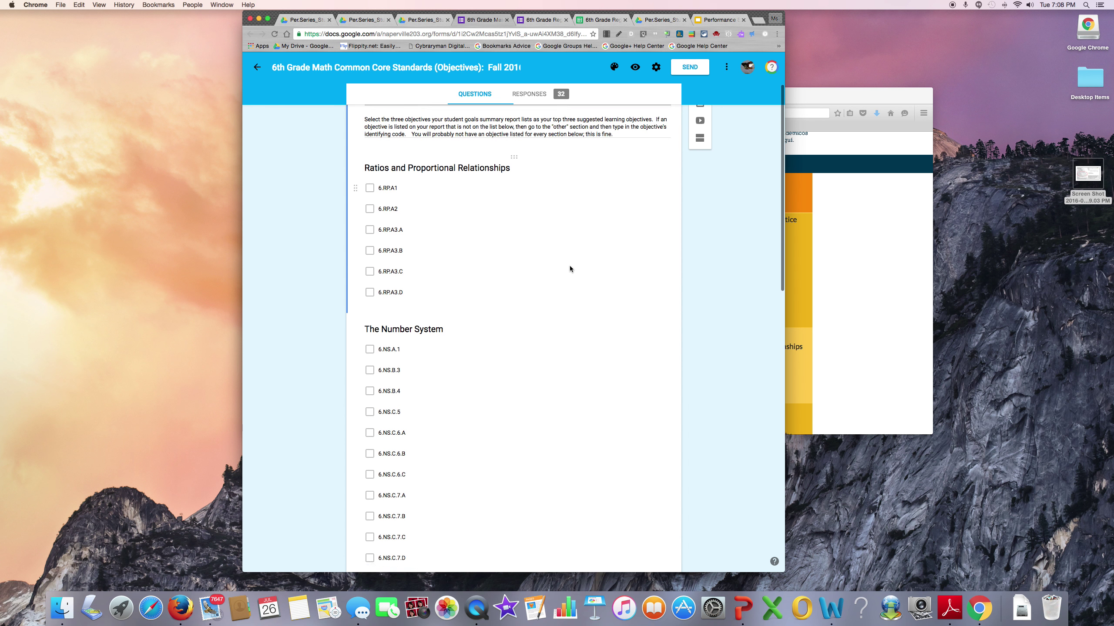
{"action": "scroll", "coordinate": [569, 266], "scroll_direction": "down", "scroll_amount": 10}
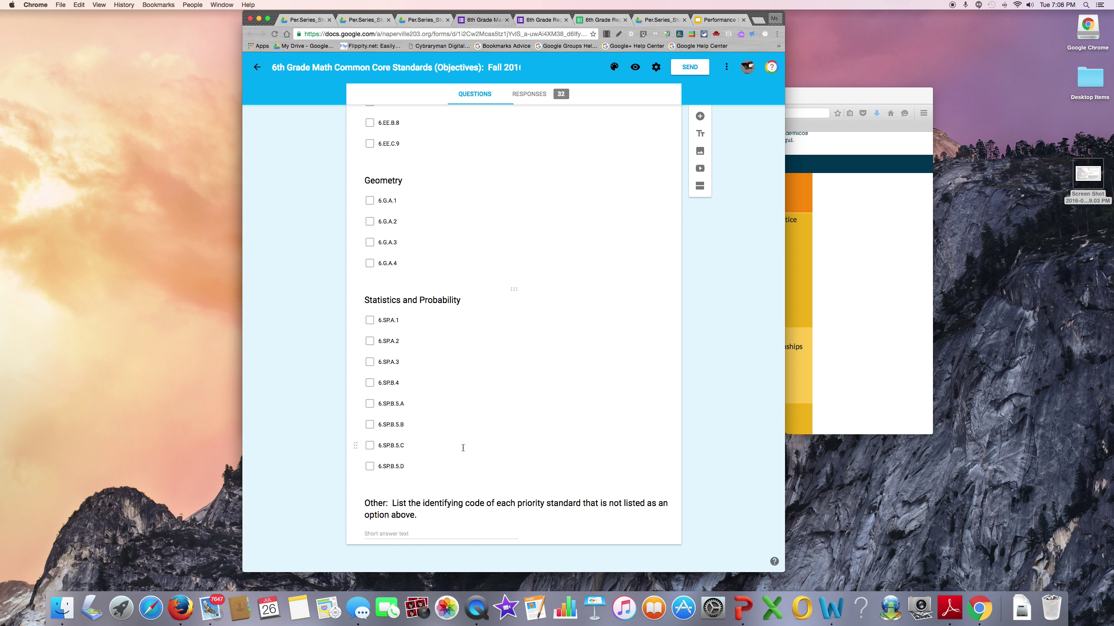
{"action": "double_click", "coordinate": [1095, 181]}
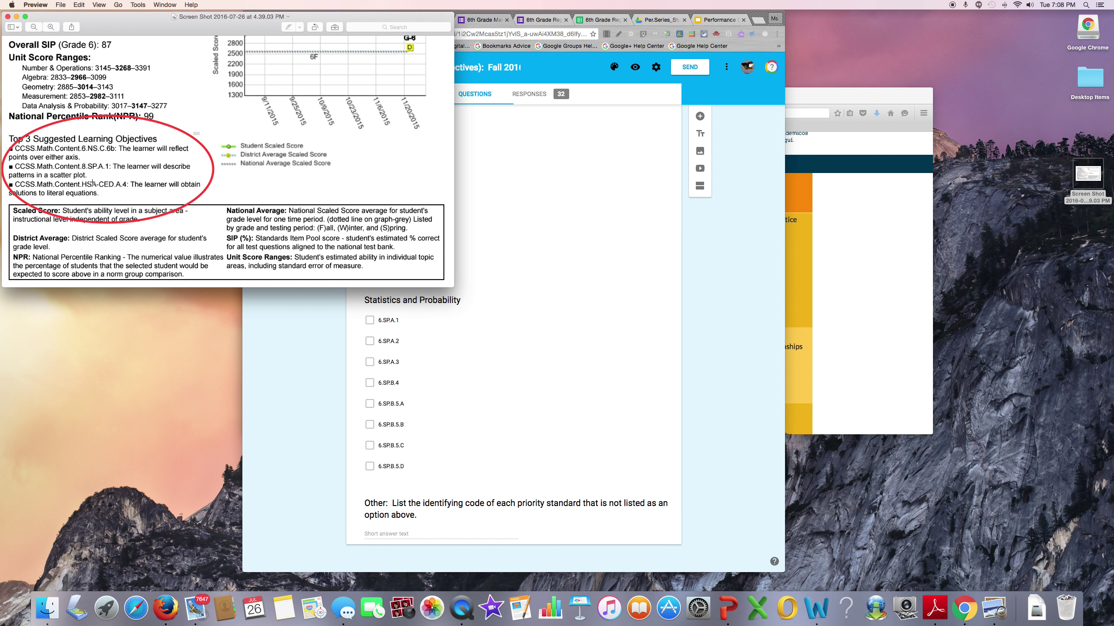
{"action": "left_click", "coordinate": [9, 17]}
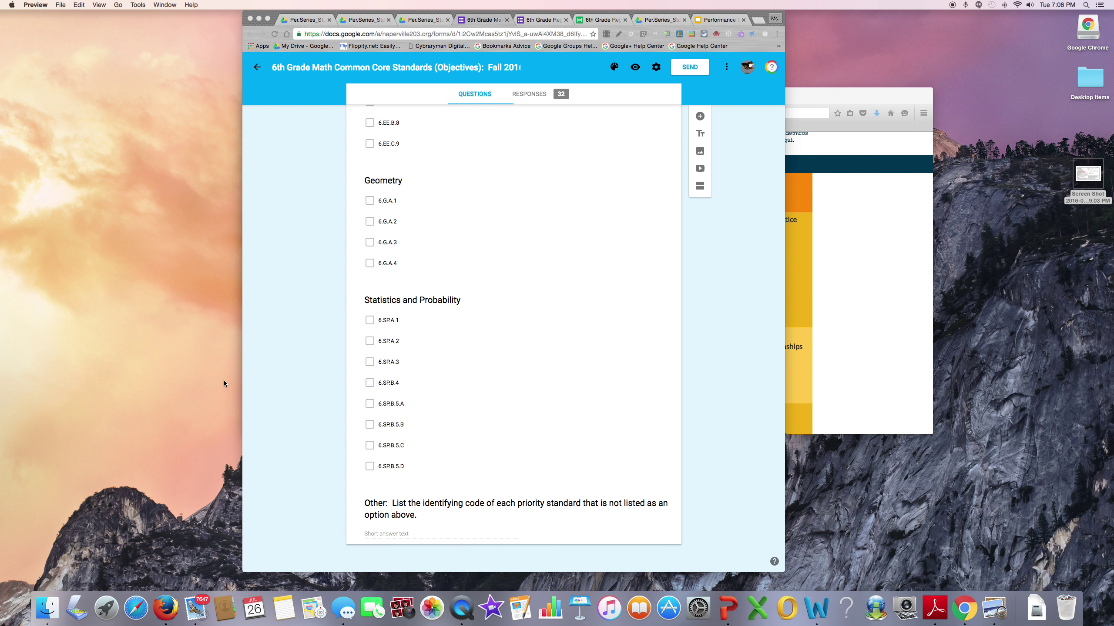
{"action": "left_click", "coordinate": [366, 503]}
{"action": "key", "text": "super+c"}
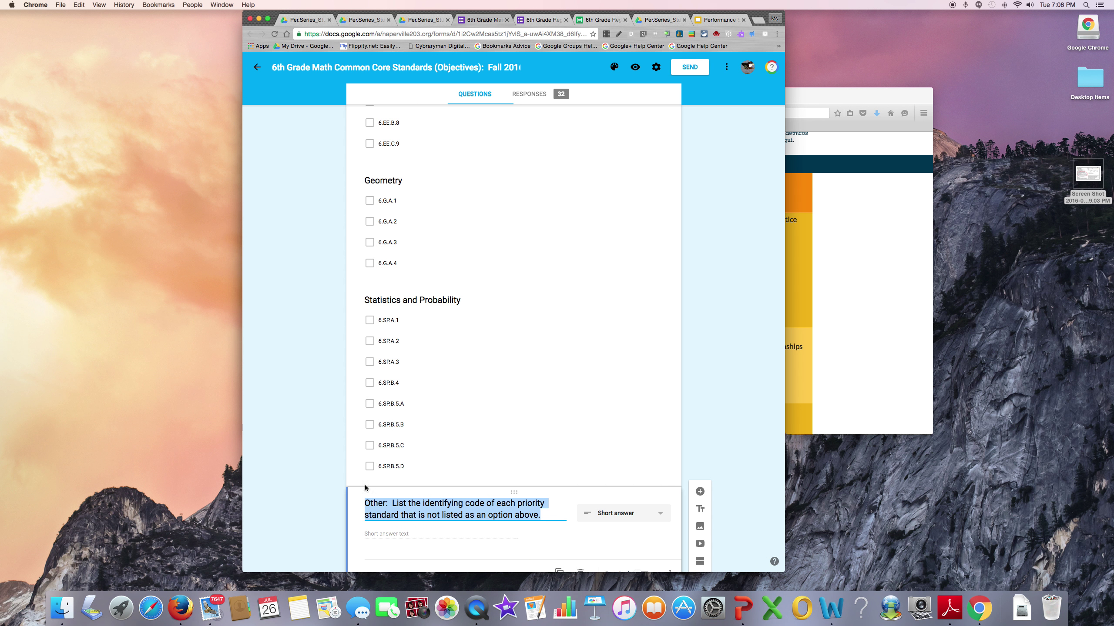
{"action": "left_click", "coordinate": [539, 20]}
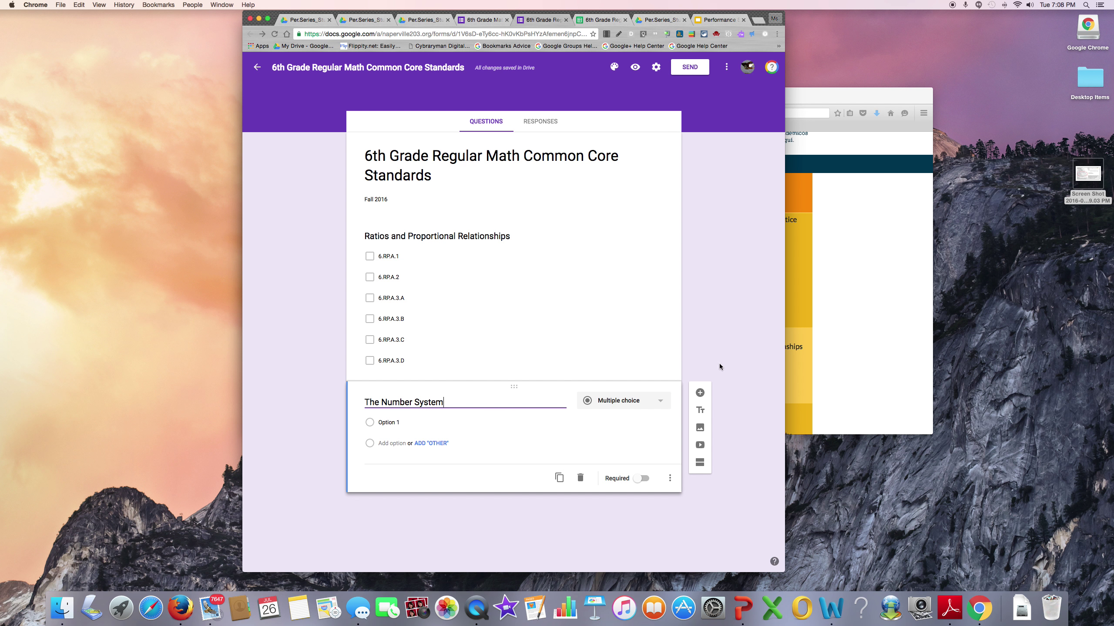
Add a short-answer question with the pasted Other wording, then view the form's responses
{"action": "left_click", "coordinate": [700, 393]}
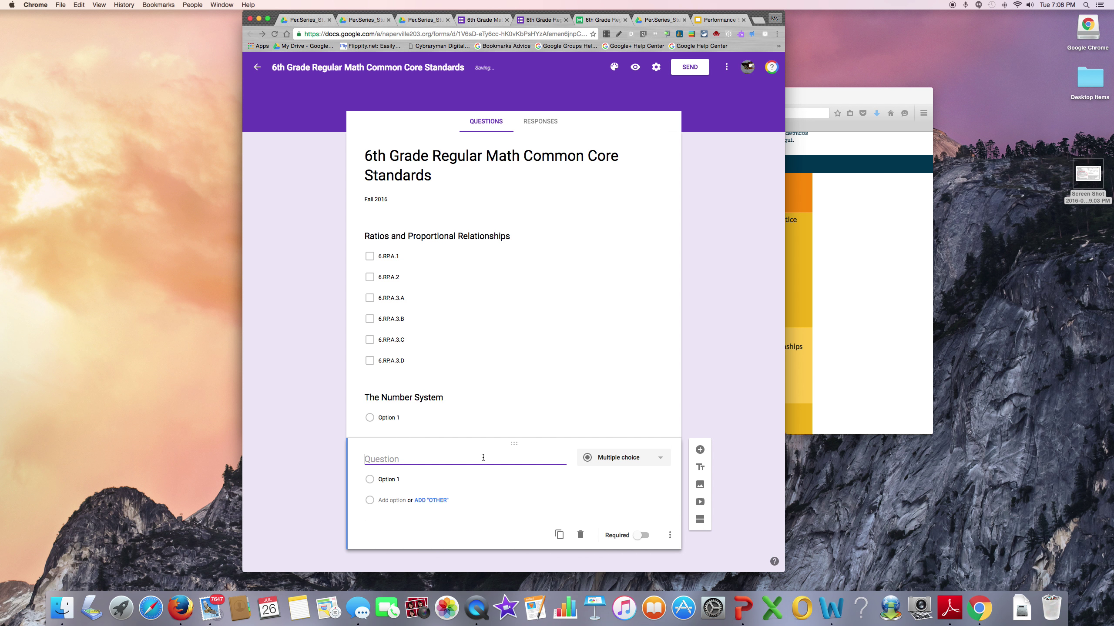
{"action": "key", "text": "super+v"}
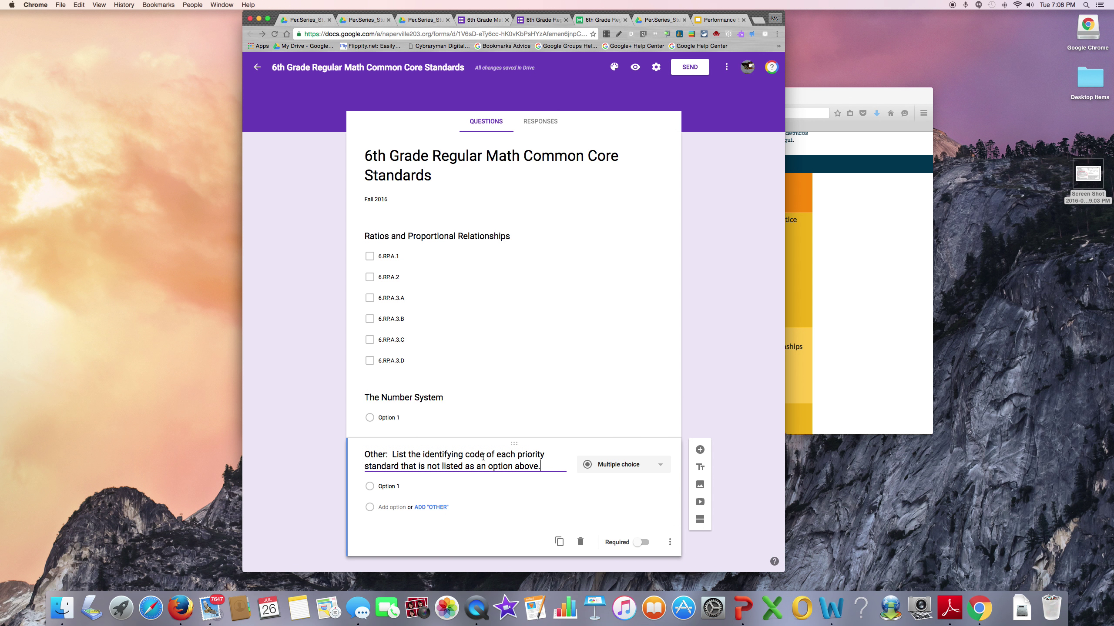
{"action": "left_click", "coordinate": [655, 466]}
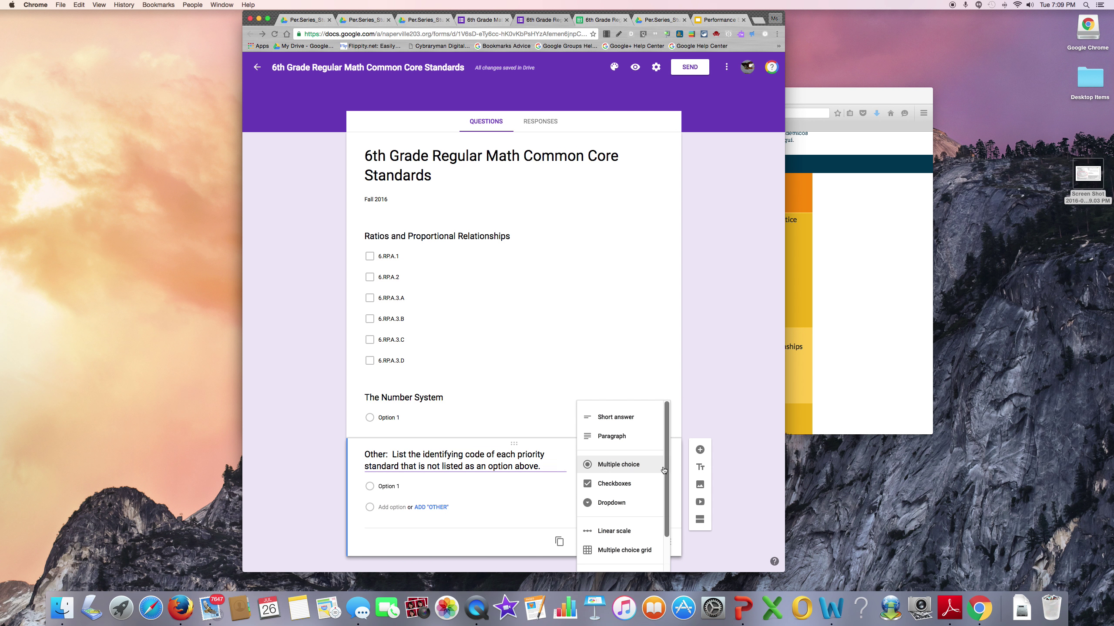
{"action": "left_click", "coordinate": [643, 417]}
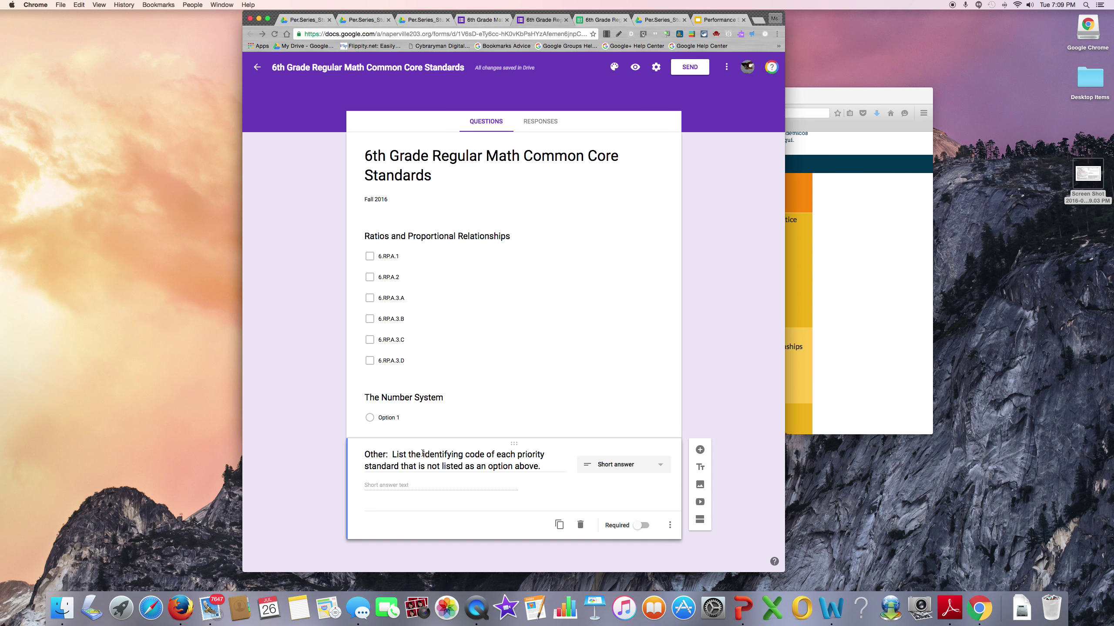
{"action": "left_click", "coordinate": [541, 124]}
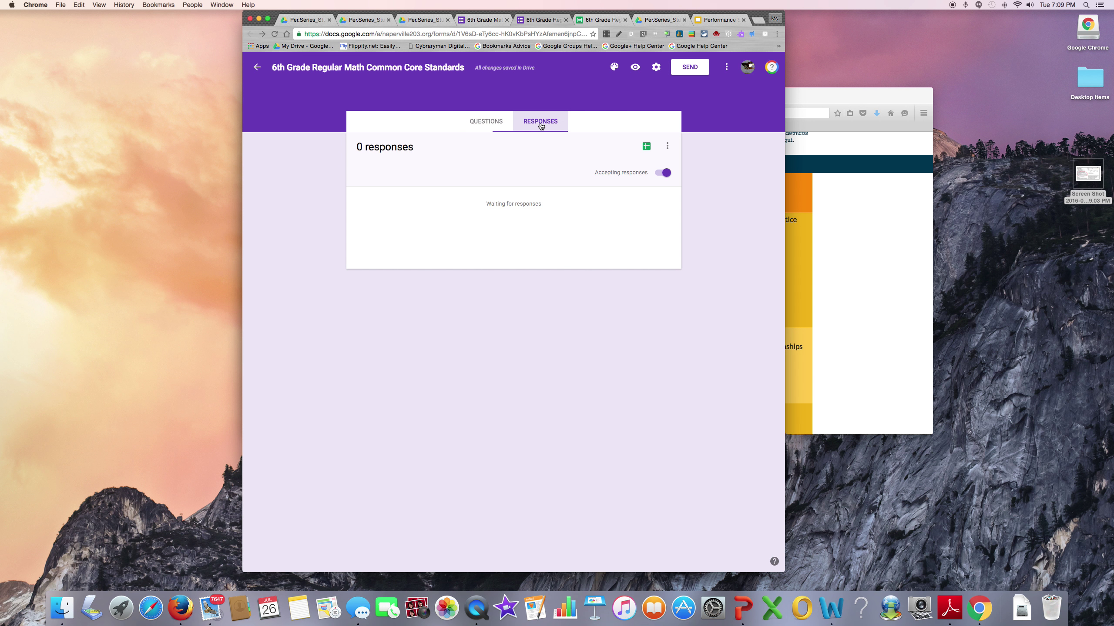
Create a linked responses spreadsheet for the Regular Math form
{"action": "left_click", "coordinate": [646, 146]}
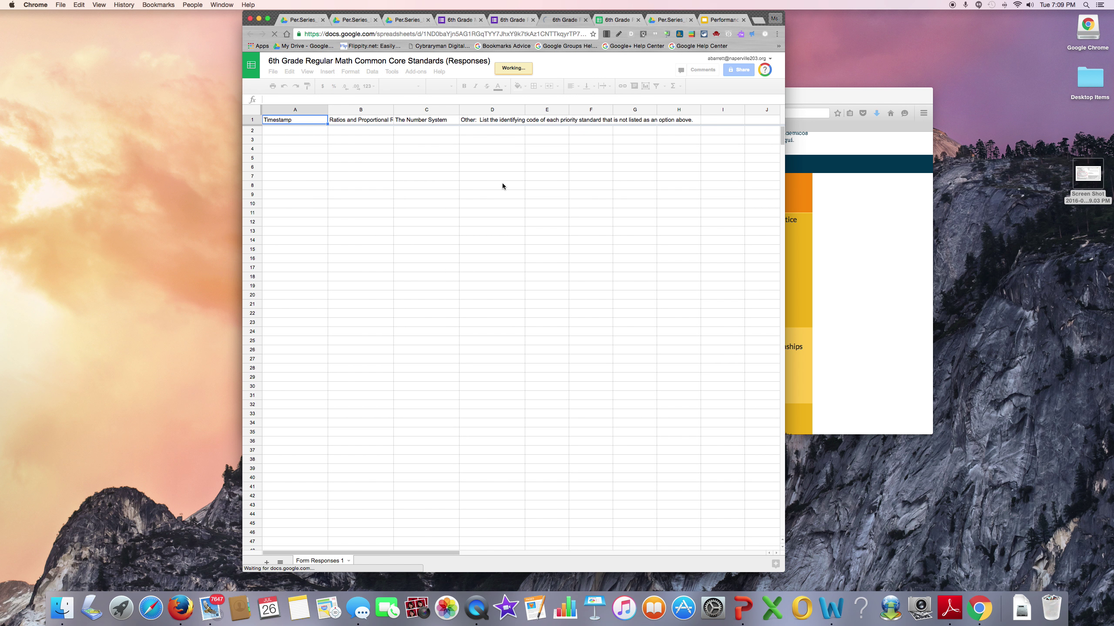
{"action": "left_click", "coordinate": [515, 22]}
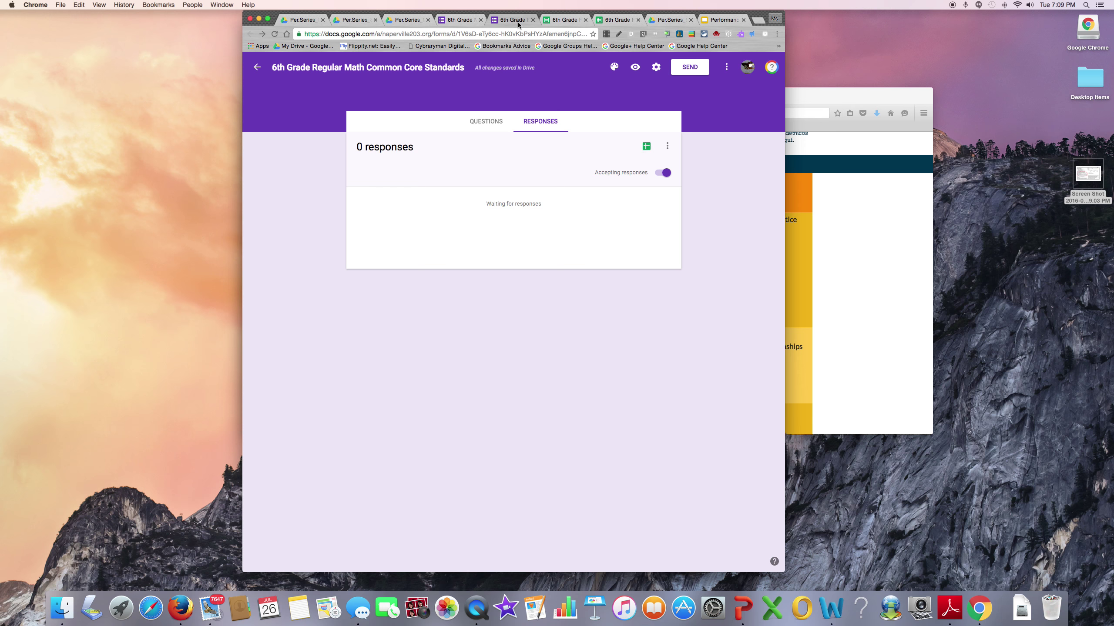
{"action": "left_click", "coordinate": [492, 123]}
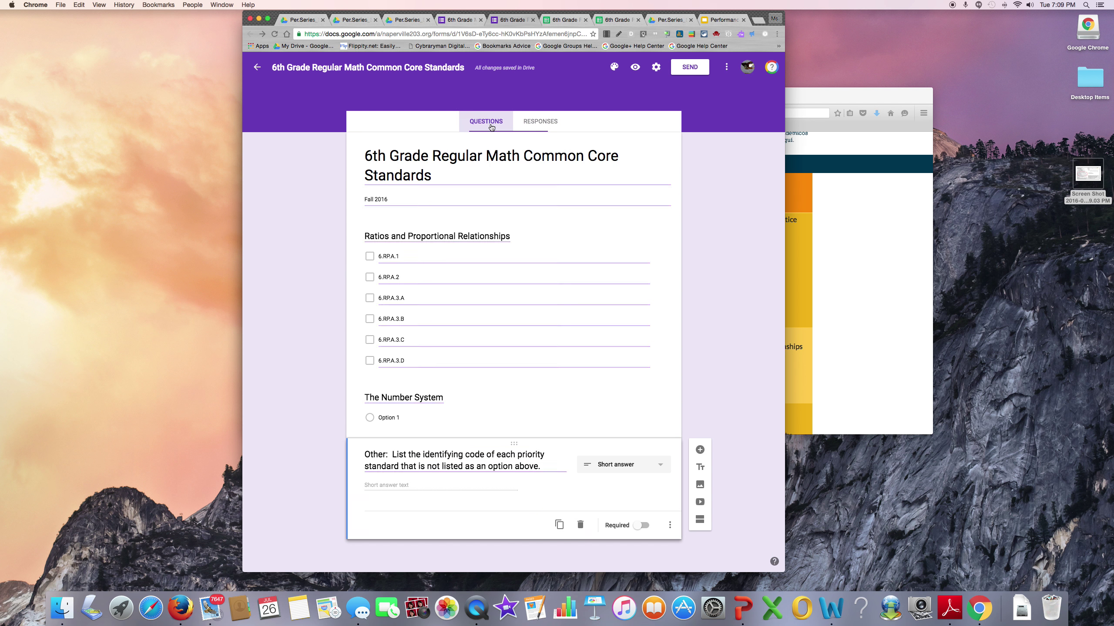
Get a shortened goo.gl sharing link for the Objectives form
{"action": "left_click", "coordinate": [458, 20]}
{"action": "left_click", "coordinate": [699, 73]}
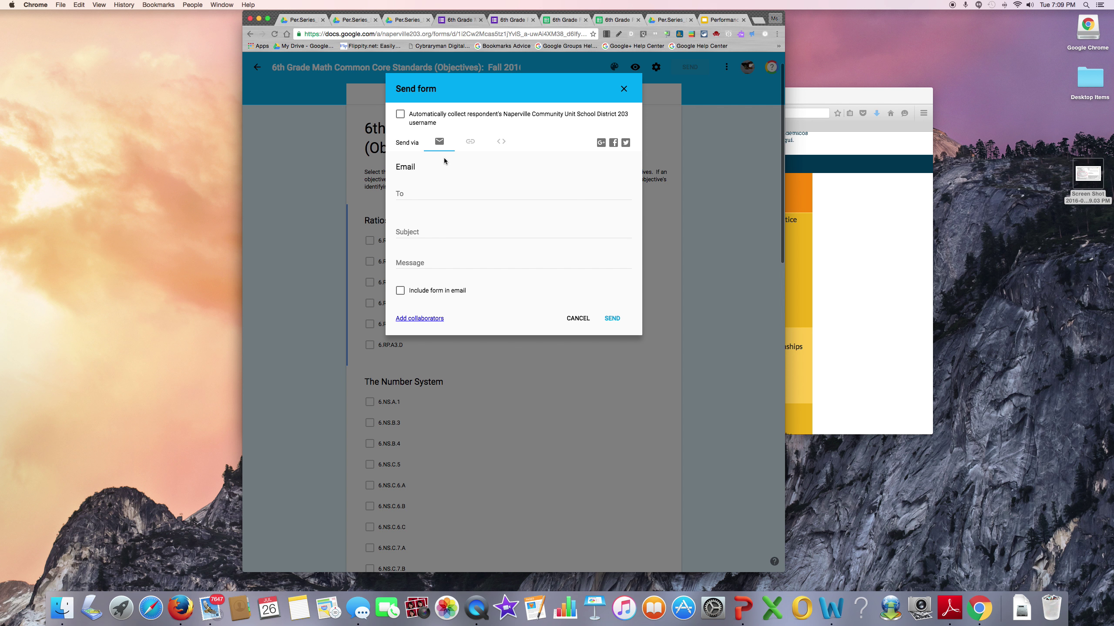
{"action": "left_click", "coordinate": [471, 147]}
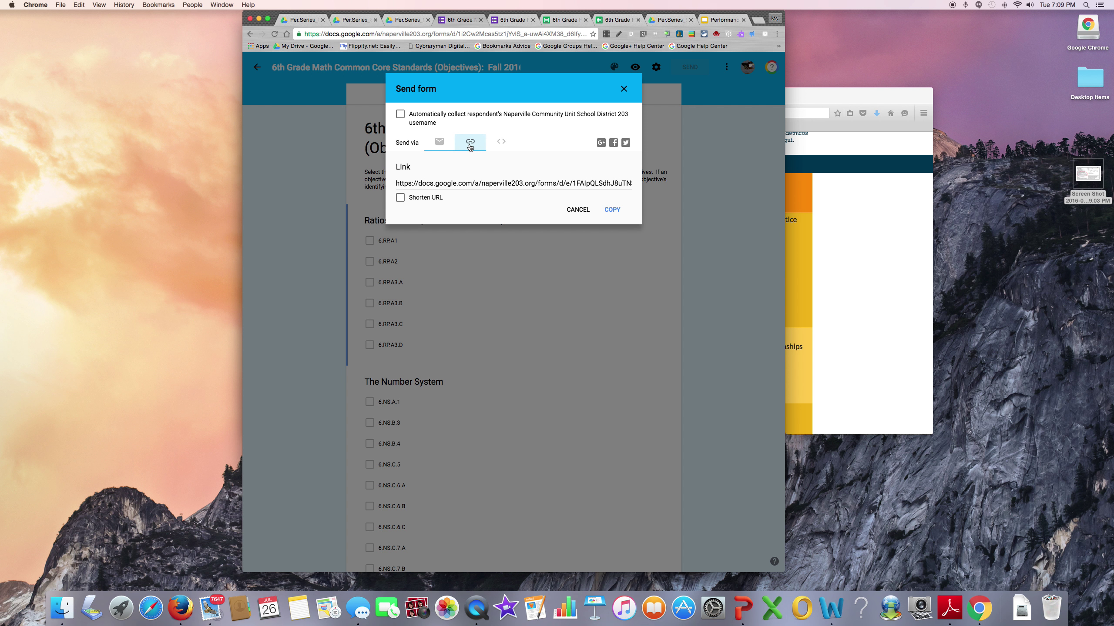
{"action": "left_click", "coordinate": [400, 197]}
{"action": "key", "text": "super+c"}
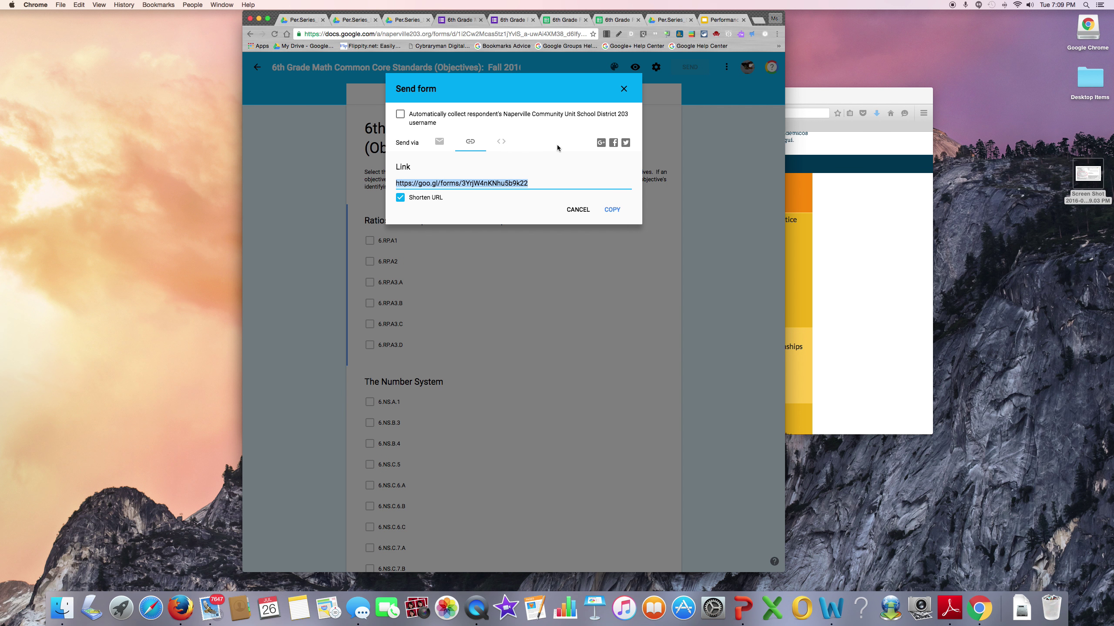
Load the Objectives form in a new tab from the goo.gl short link
{"action": "left_click", "coordinate": [757, 20]}
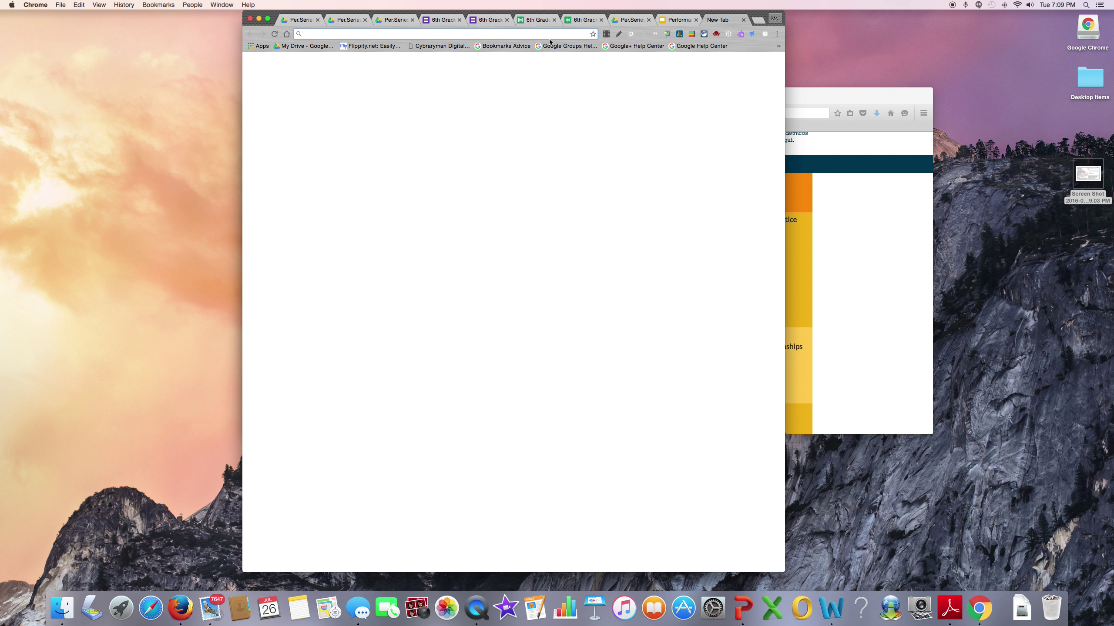
{"action": "key", "text": "super+v"}
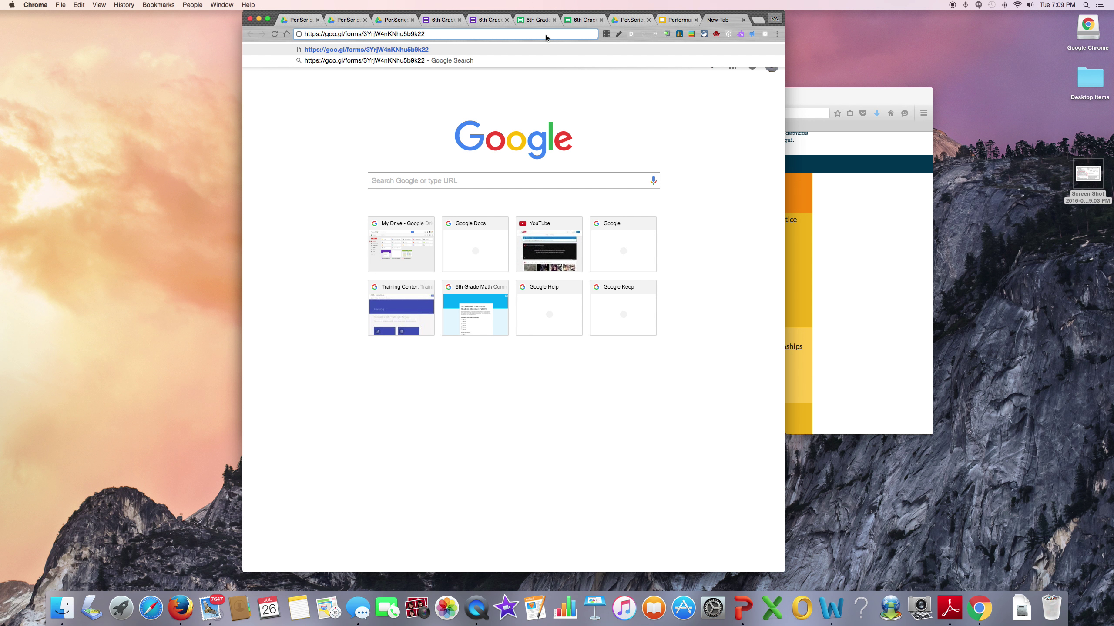
{"action": "key", "text": "Return"}
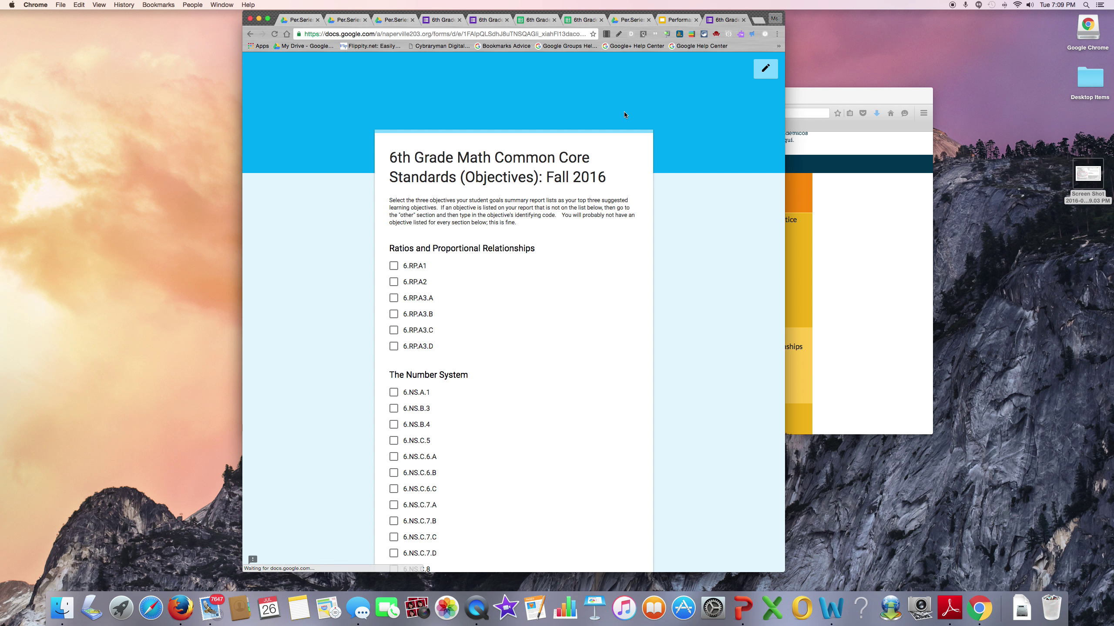
Following the report screenshot, check 6.NS.C.6.B and enter '8.SP.A.1, HSA-CED.A.' under Other
{"action": "double_click", "coordinate": [1078, 187]}
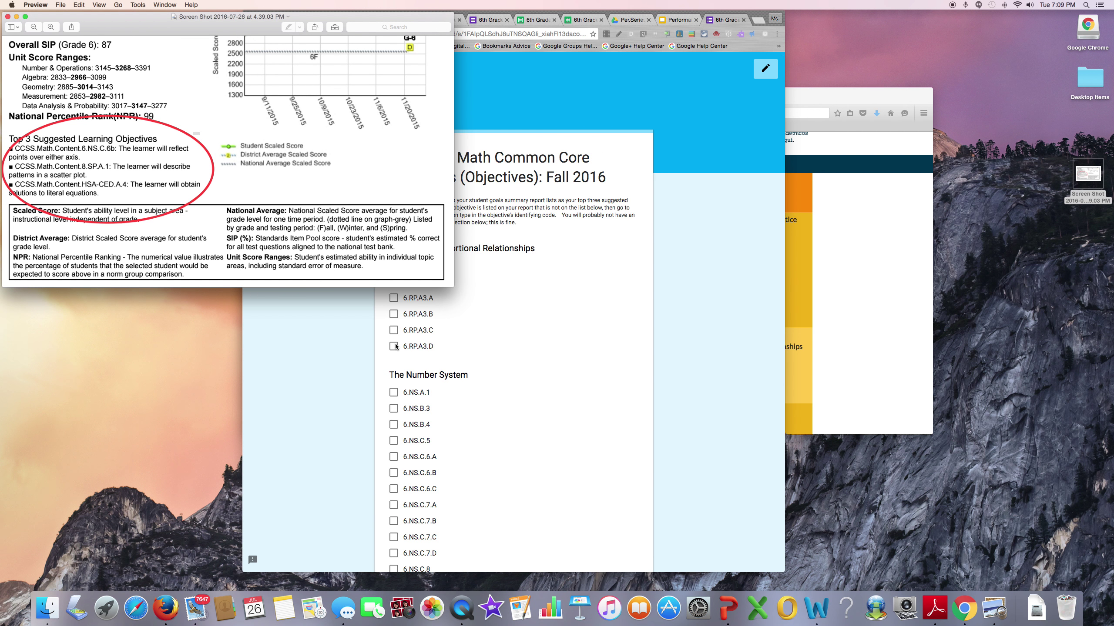
{"action": "scroll", "coordinate": [396, 346], "scroll_direction": "down", "scroll_amount": 3}
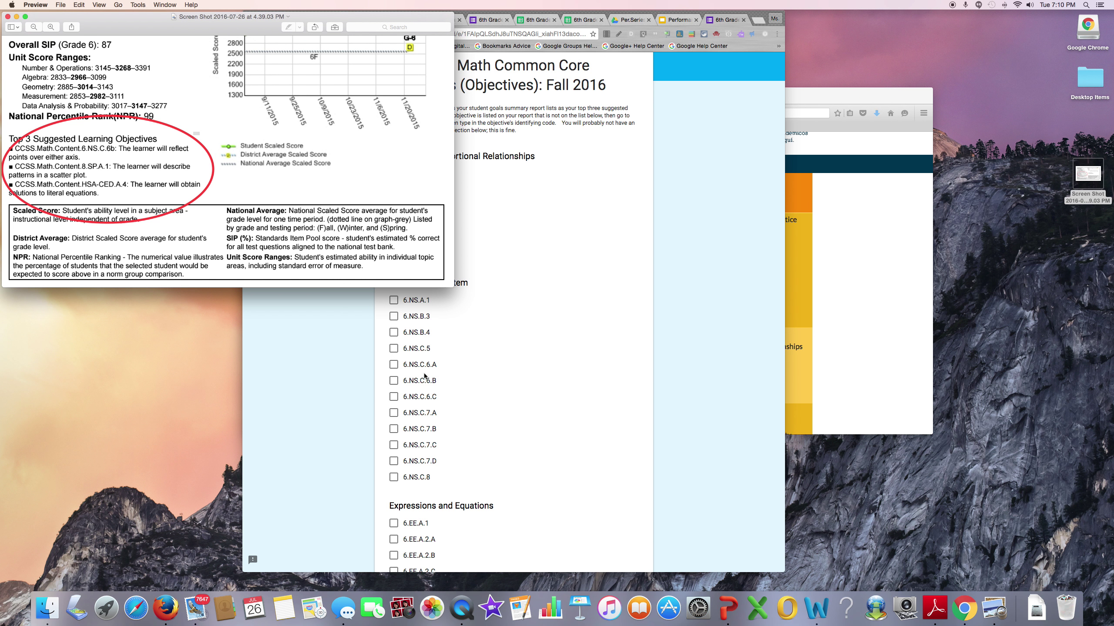
{"action": "left_click", "coordinate": [396, 381]}
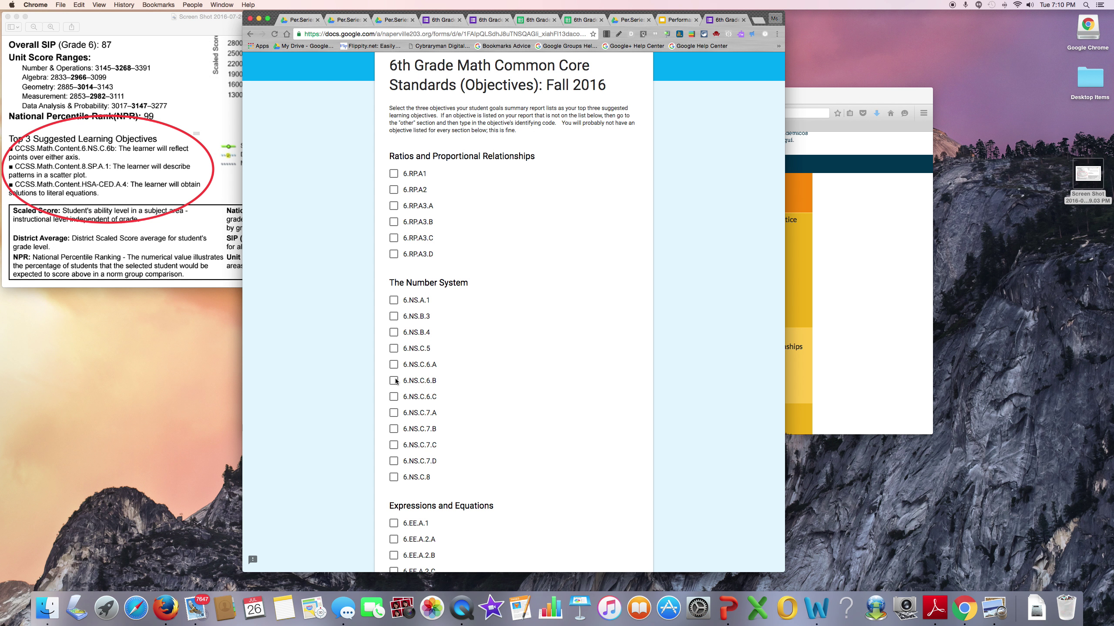
{"action": "left_click", "coordinate": [393, 380]}
{"action": "scroll", "coordinate": [476, 411], "scroll_direction": "down", "scroll_amount": 2}
{"action": "scroll", "coordinate": [482, 415], "scroll_direction": "down", "scroll_amount": 15}
{"action": "left_click", "coordinate": [419, 427]}
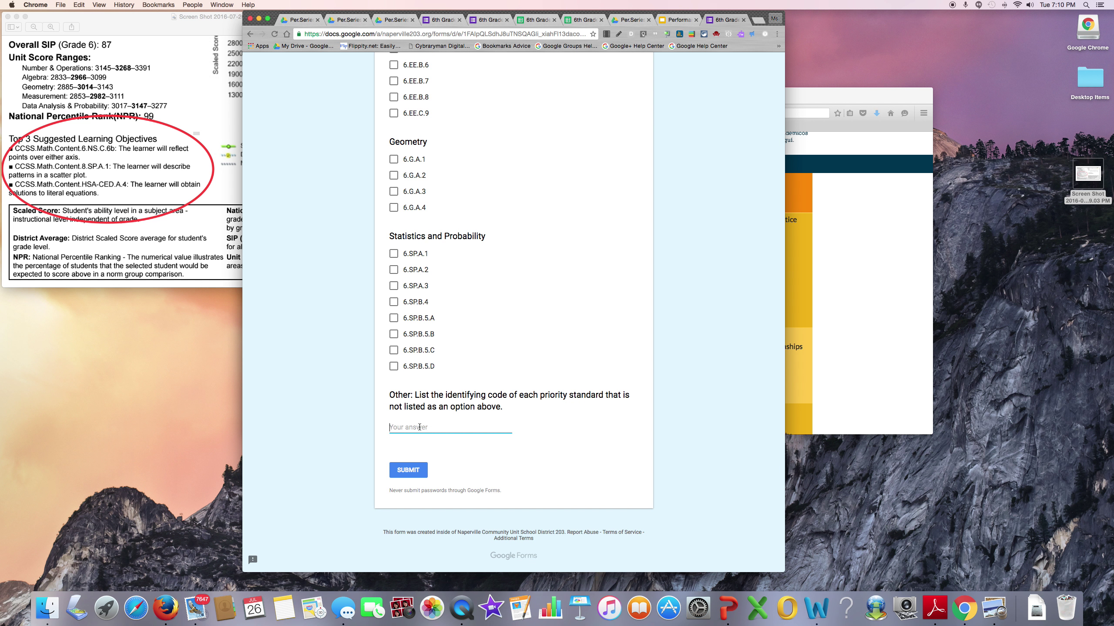
{"action": "type", "text": "8.SP.A.1, HSA-CED.A.4"}
Open the 6th Grade Math responses spreadsheet from the Drive folder and browse the submitted answers
{"action": "left_click", "coordinate": [355, 21]}
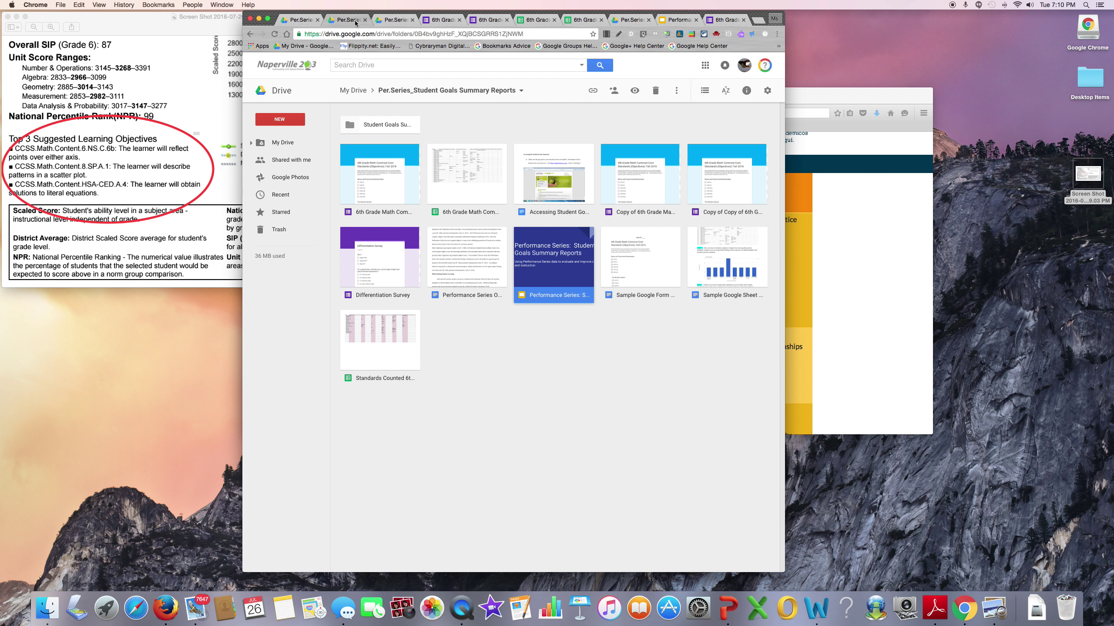
{"action": "double_click", "coordinate": [484, 152]}
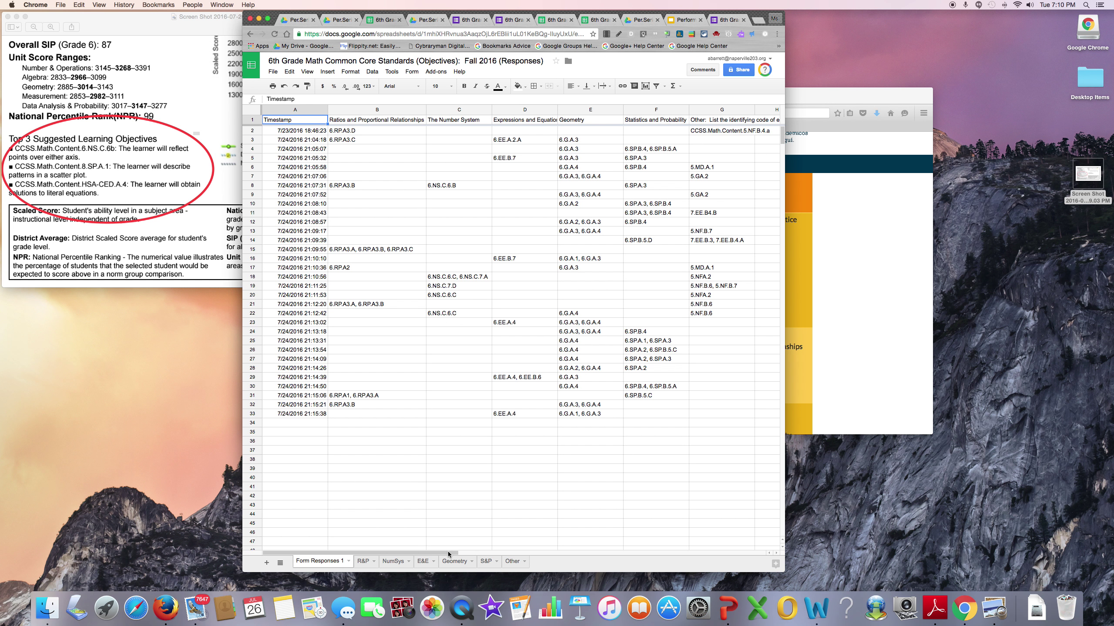
{"action": "left_click_drag", "start_coordinate": [449, 555], "coordinate": [448, 531]}
{"action": "left_click", "coordinate": [326, 72]}
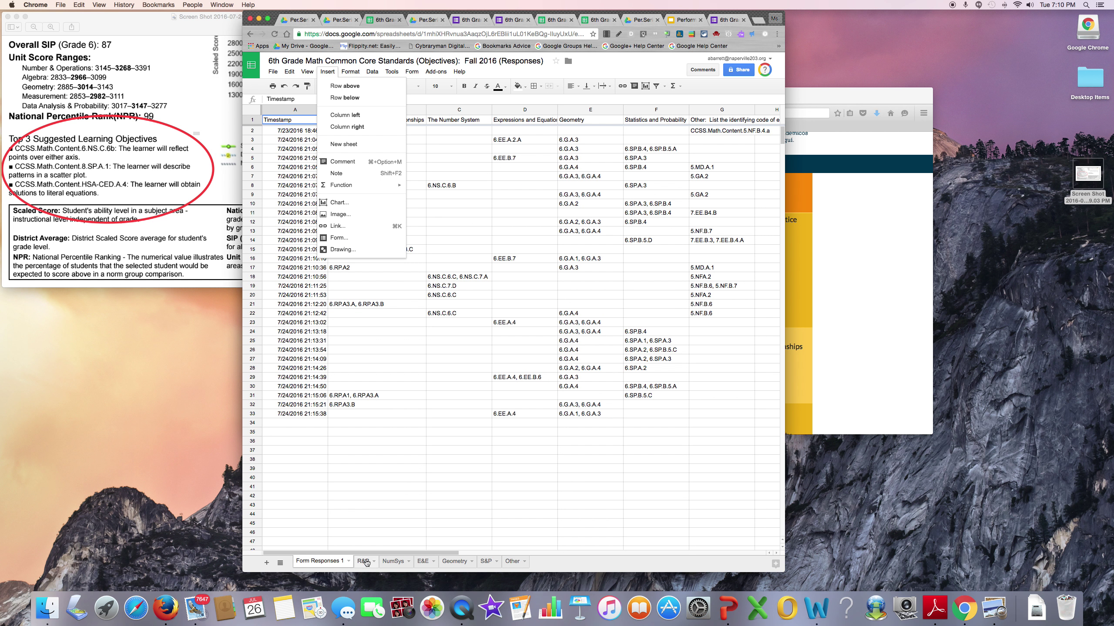
View the R&P, NumSys and Geometry category bar charts in turn
{"action": "left_click", "coordinate": [364, 562]}
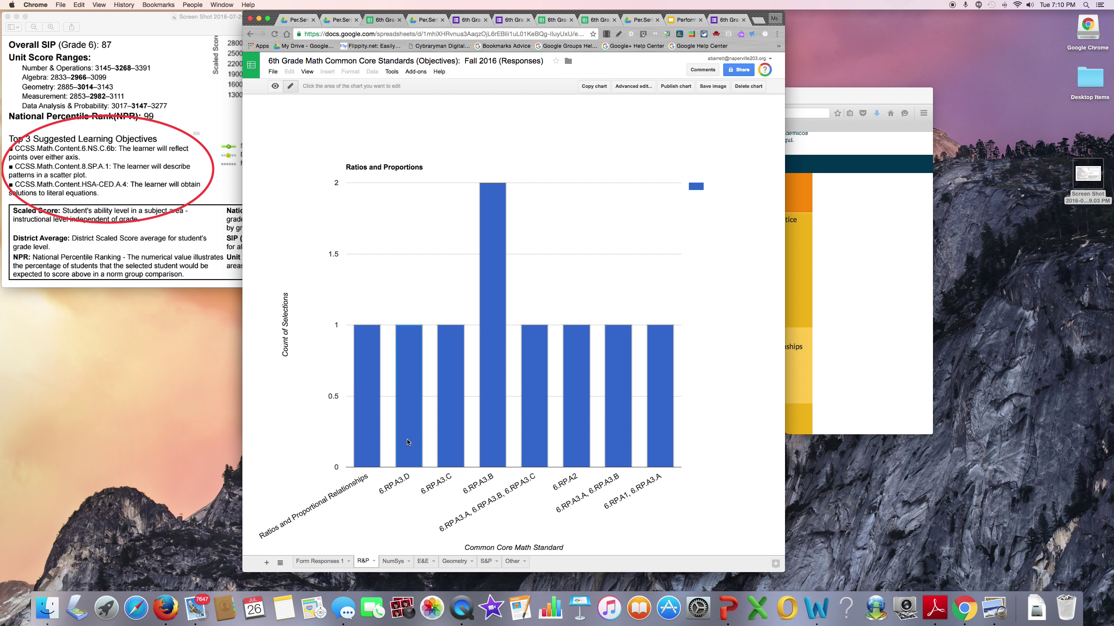
{"action": "left_click", "coordinate": [393, 561]}
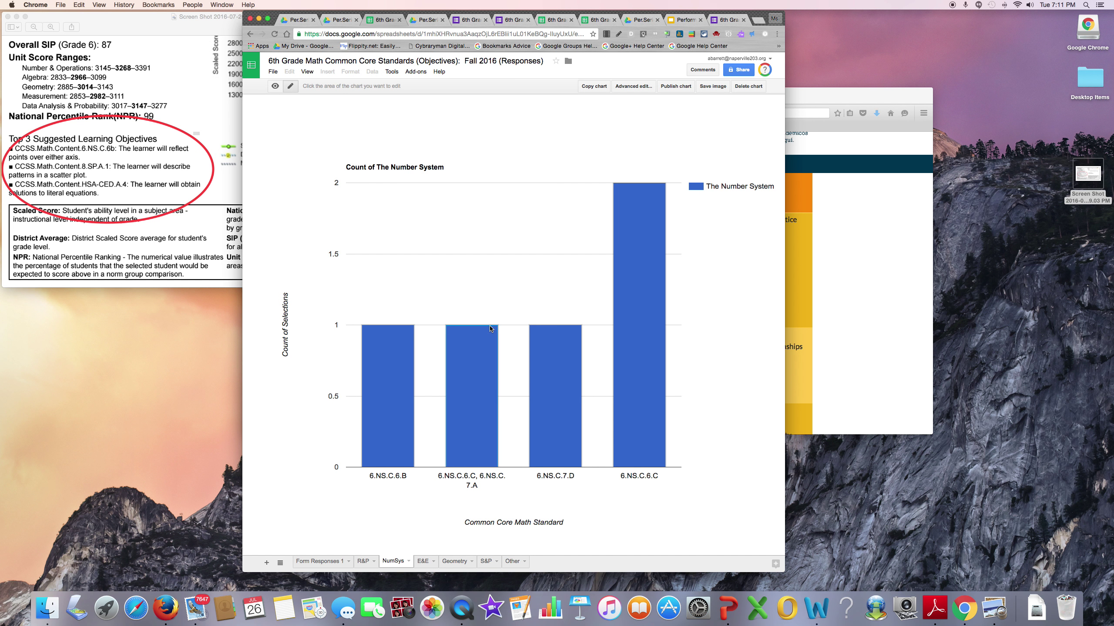
{"action": "left_click", "coordinate": [453, 563]}
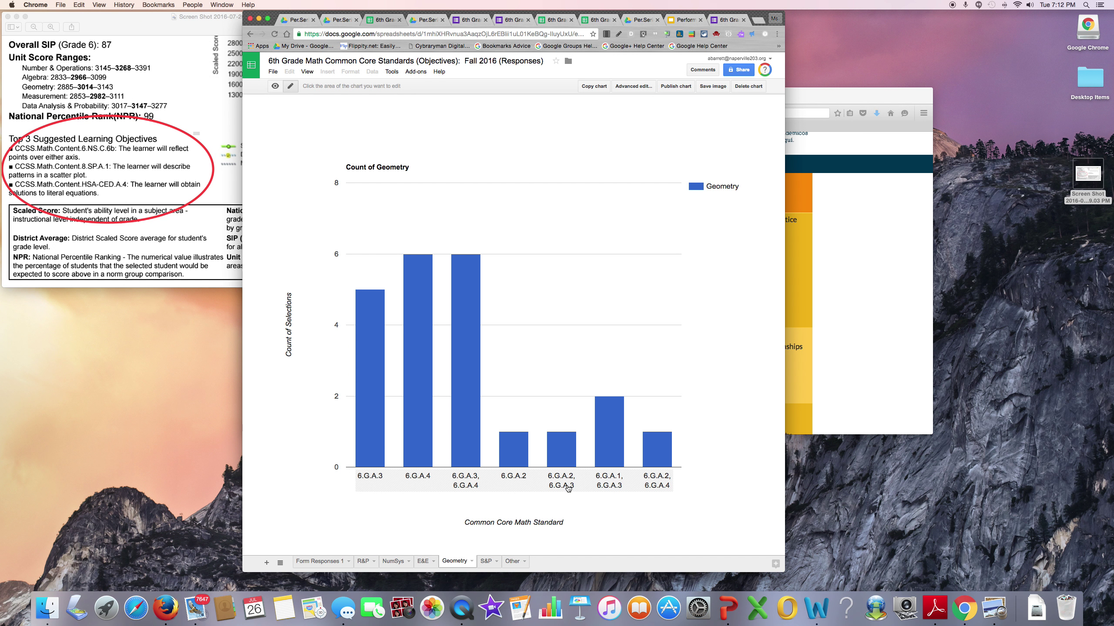
Look up the Common Core Grade 6 Geometry standards page in Firefox to check the 6.G.A codes
{"action": "left_click", "coordinate": [841, 97]}
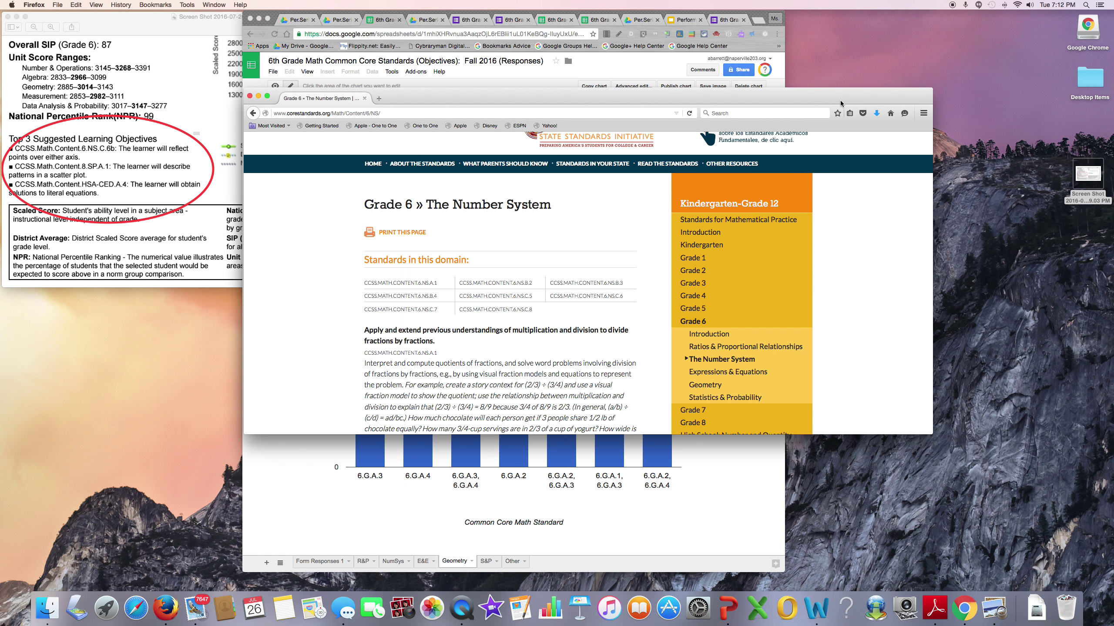
{"action": "scroll", "coordinate": [584, 363], "scroll_direction": "down", "scroll_amount": 2}
{"action": "scroll", "coordinate": [584, 363], "scroll_direction": "down", "scroll_amount": 15}
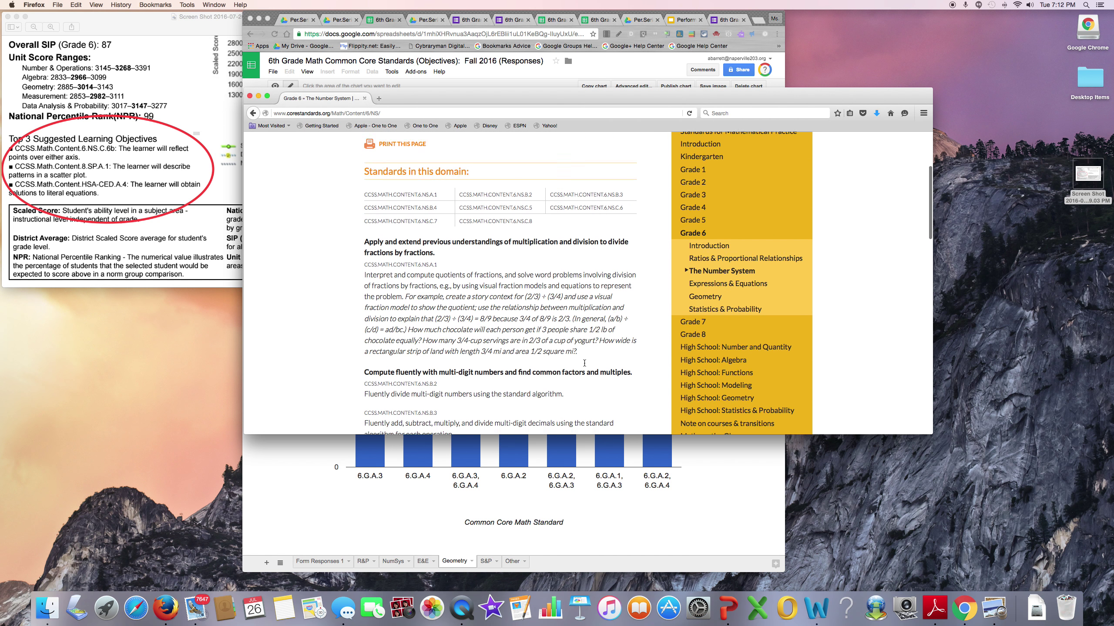
{"action": "scroll", "coordinate": [583, 363], "scroll_direction": "down", "scroll_amount": 5}
{"action": "scroll", "coordinate": [625, 230], "scroll_direction": "up", "scroll_amount": 10}
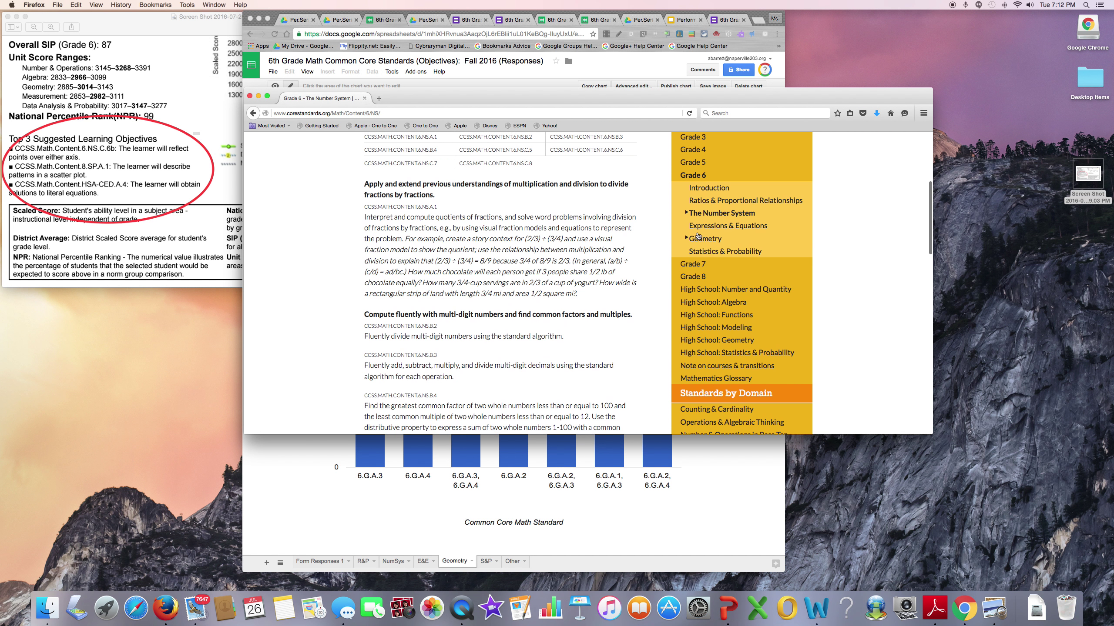
{"action": "left_click", "coordinate": [704, 226]}
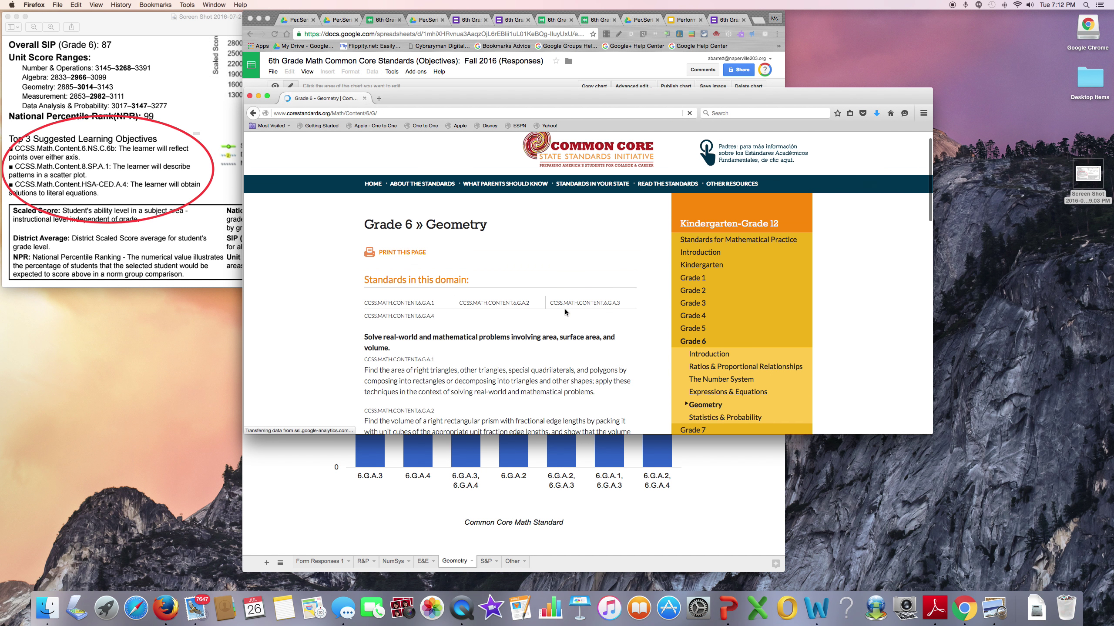
{"action": "scroll", "coordinate": [564, 309], "scroll_direction": "down", "scroll_amount": 10}
{"action": "scroll", "coordinate": [564, 311], "scroll_direction": "up", "scroll_amount": 3}
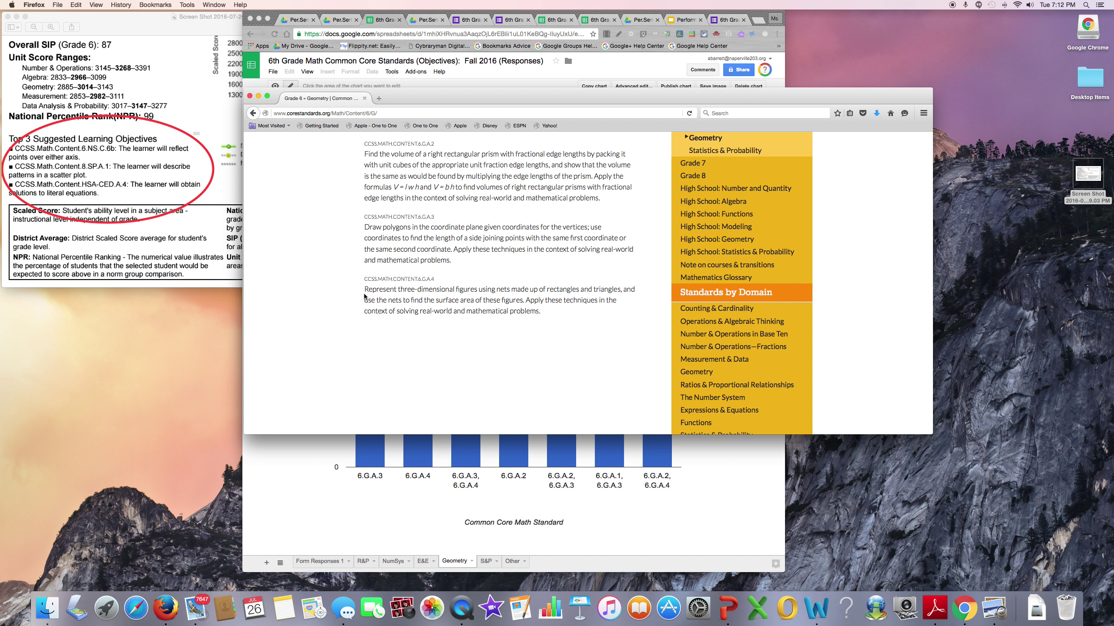
Return to the responses spreadsheet and view the Other tab's chart of unlisted standard codes
{"action": "left_click", "coordinate": [548, 22]}
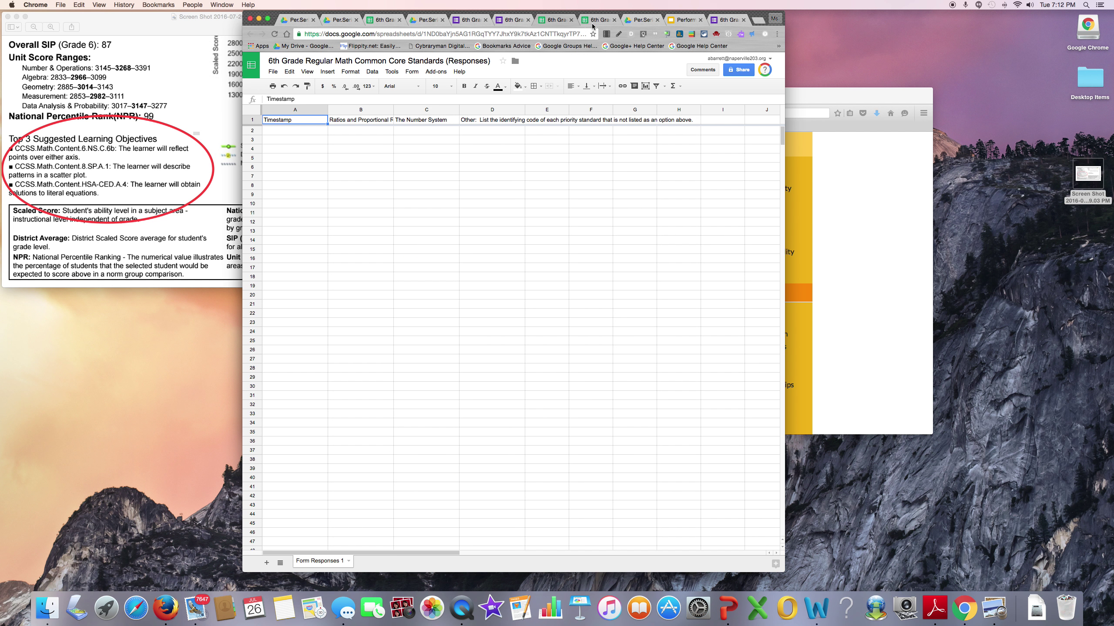
{"action": "left_click", "coordinate": [554, 21]}
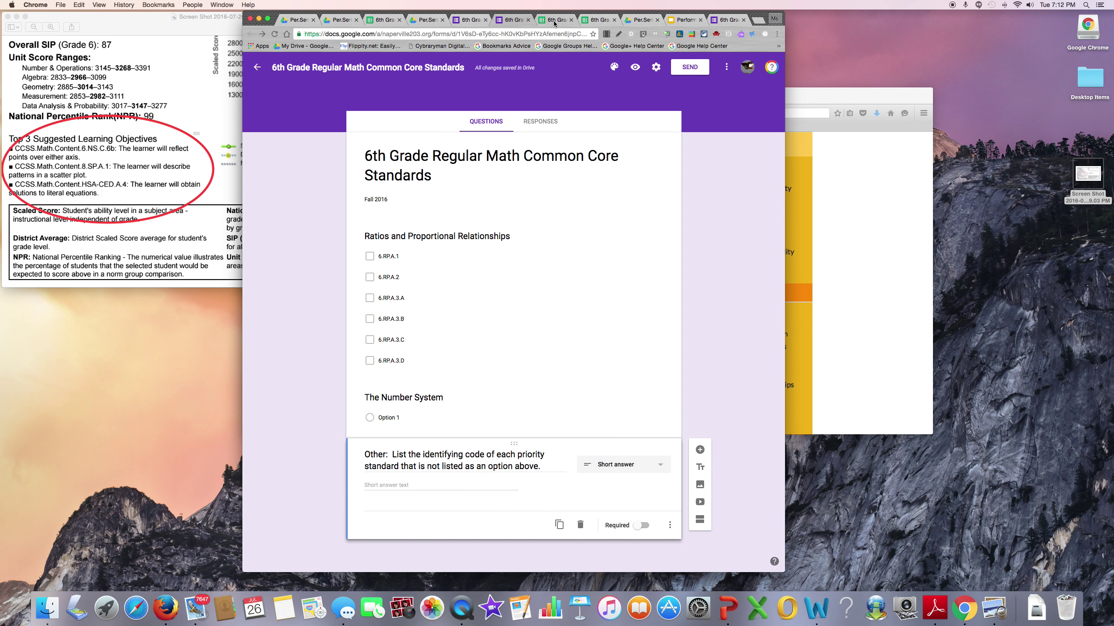
{"action": "left_click", "coordinate": [388, 20]}
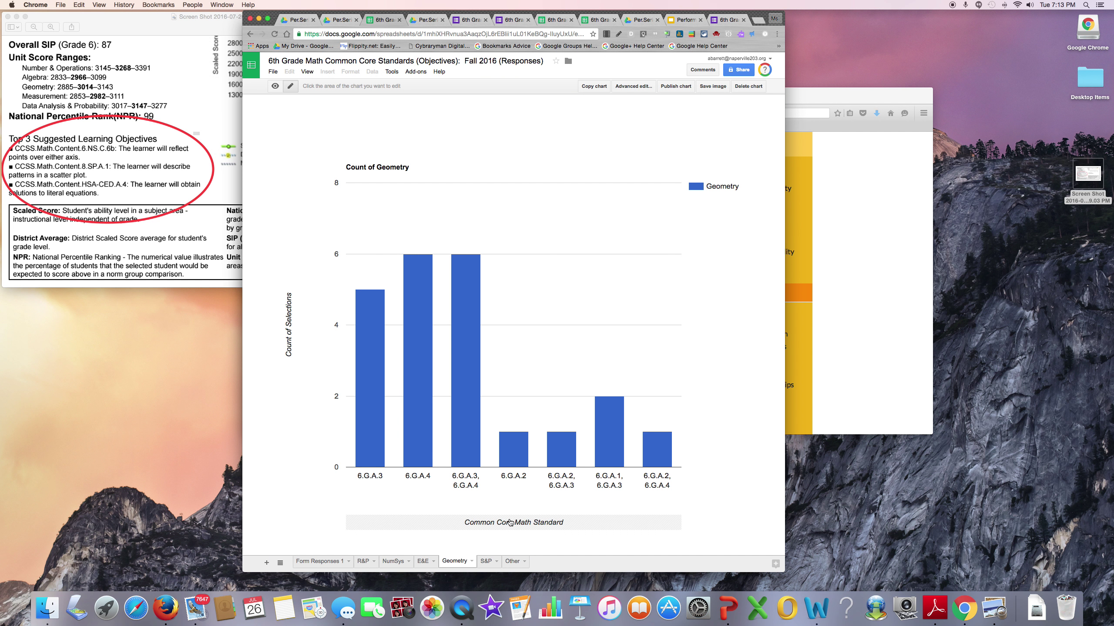
{"action": "left_click", "coordinate": [512, 562]}
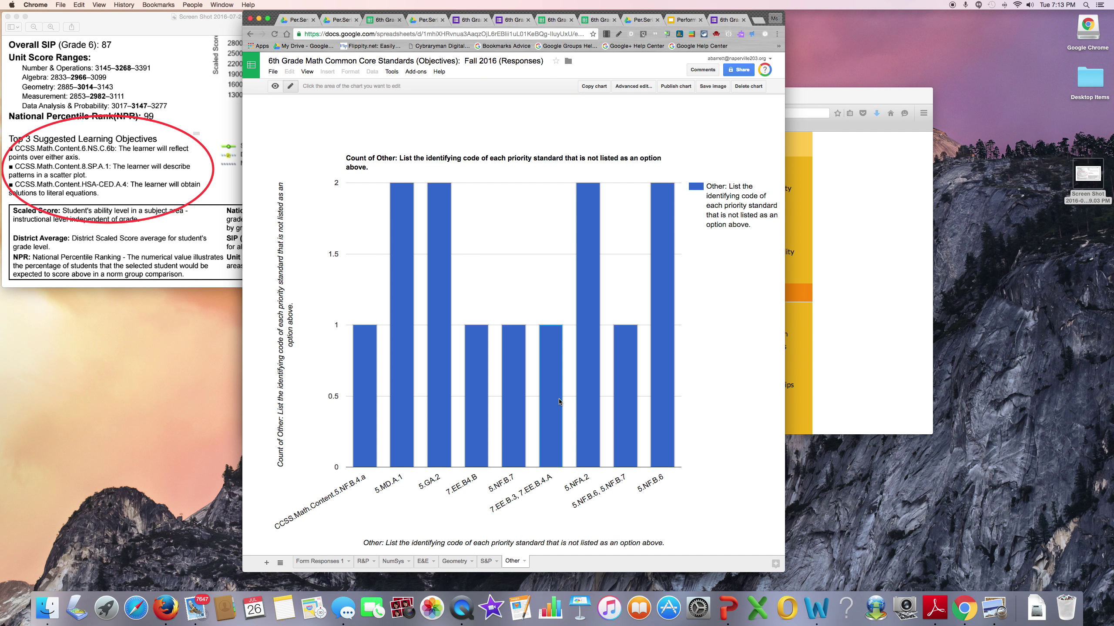